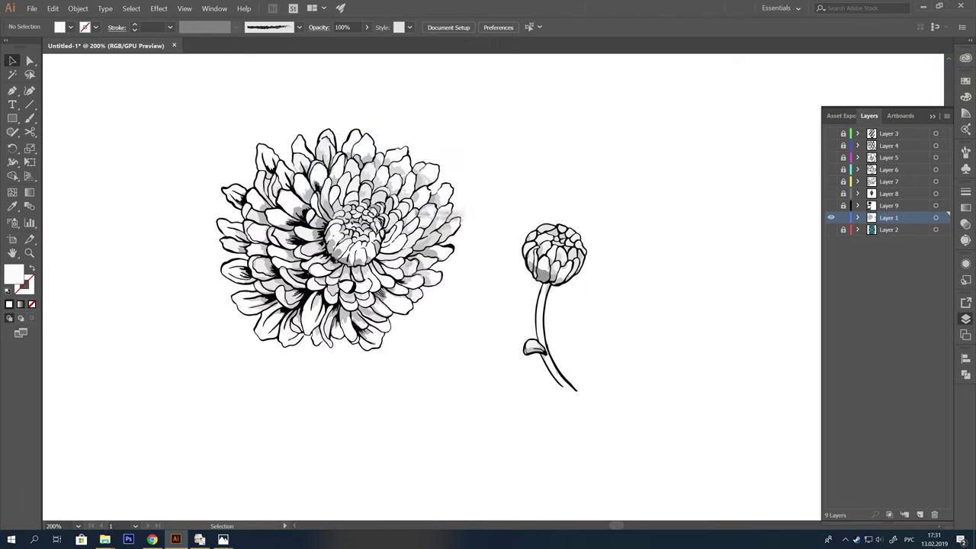
- Confirm white as the bloom's fill in the Color Picker and deselect the flower
{"action": "left_click", "coordinate": [742, 135]}
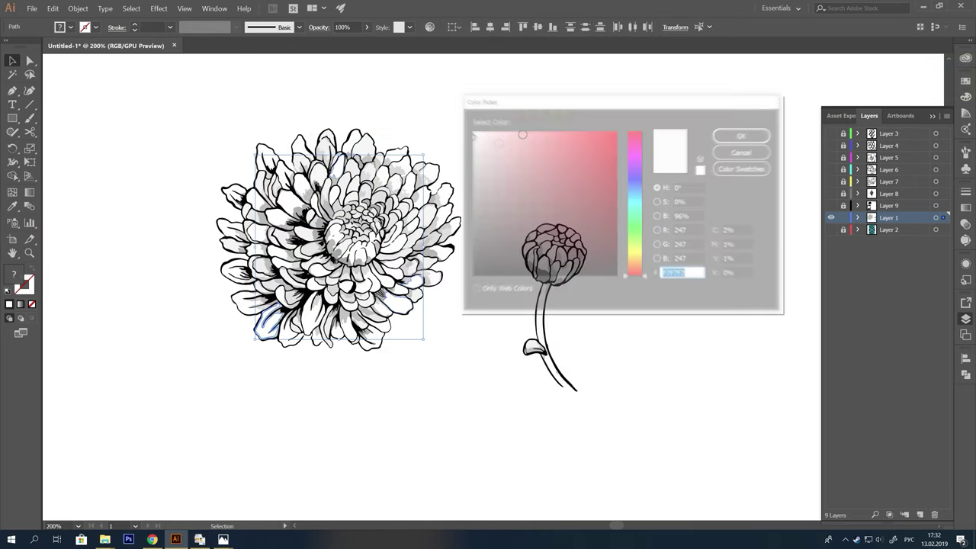
{"action": "left_click", "coordinate": [725, 136]}
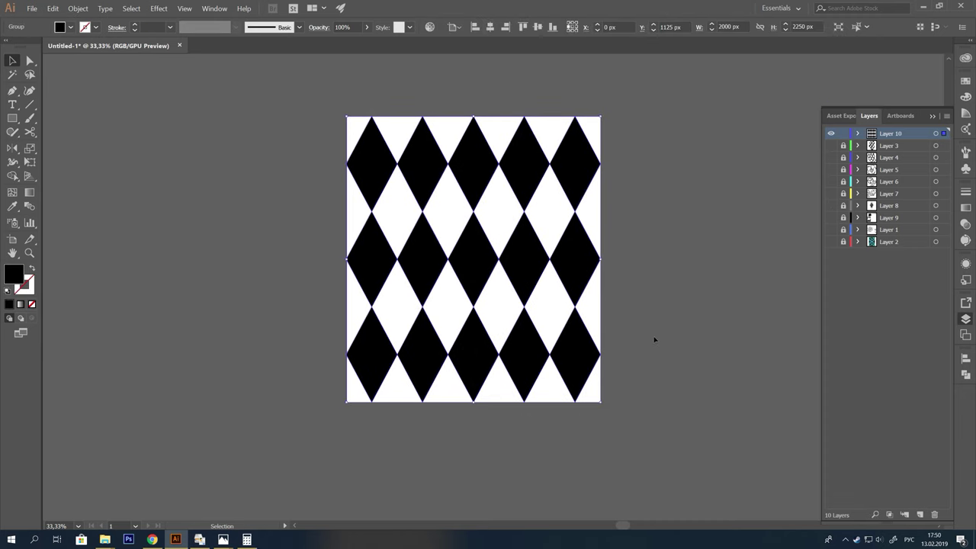
- Fill the diamond group light grey and move it -375 px up-left over the black diamonds
{"action": "left_click", "coordinate": [70, 27]}
{"action": "left_click", "coordinate": [23, 76]}
{"action": "key", "text": "Return"}
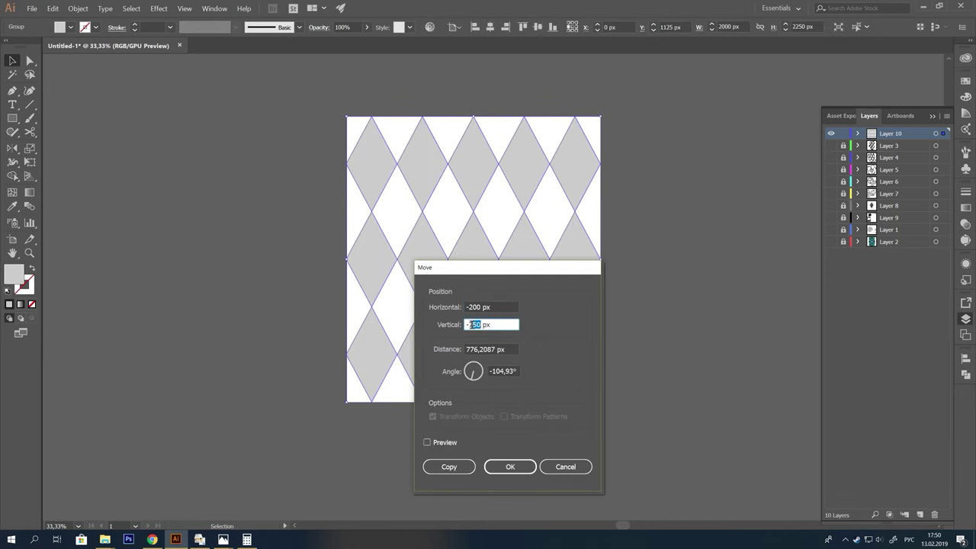
{"action": "type", "text": "-375"}
{"action": "left_click", "coordinate": [504, 468]}
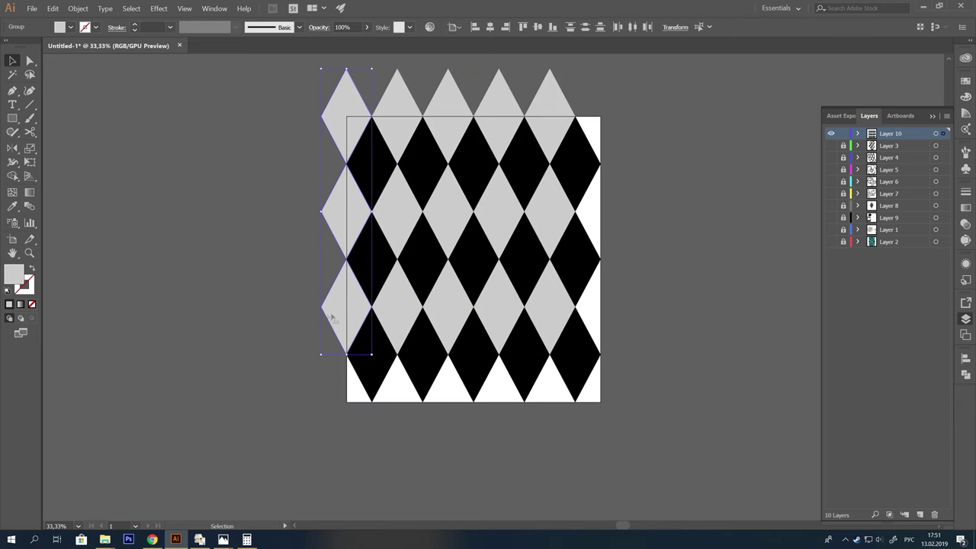
- Add a moved copy of the grey row further down, deselect, and restack Layer 1 under Layer 10
{"action": "key", "text": "Return"}
{"action": "left_click", "coordinate": [457, 465]}
{"action": "key", "text": "ctrl+z"}
{"action": "key", "text": "Return"}
{"action": "left_click", "coordinate": [447, 466]}
{"action": "left_click", "coordinate": [447, 493]}
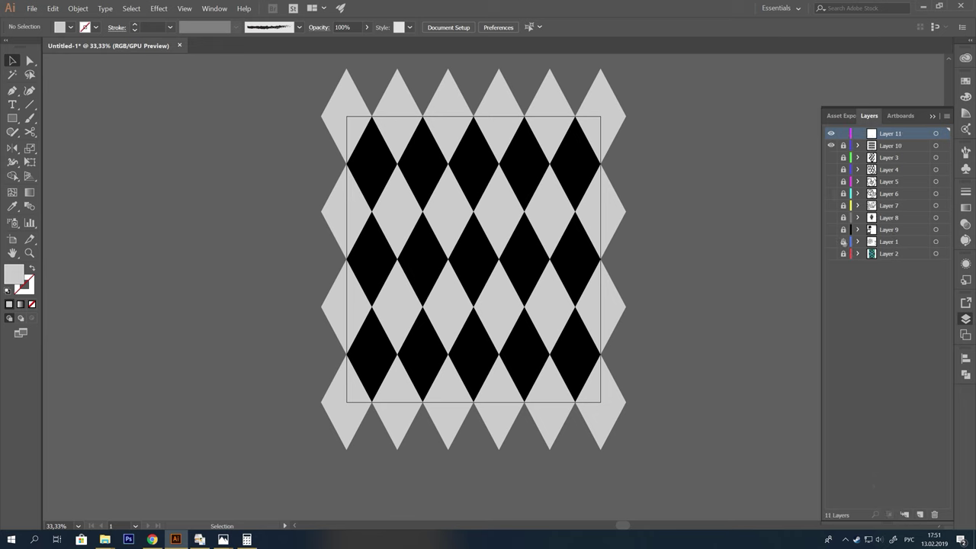
{"action": "left_click_drag", "start_coordinate": [945, 136], "coordinate": [900, 163]}
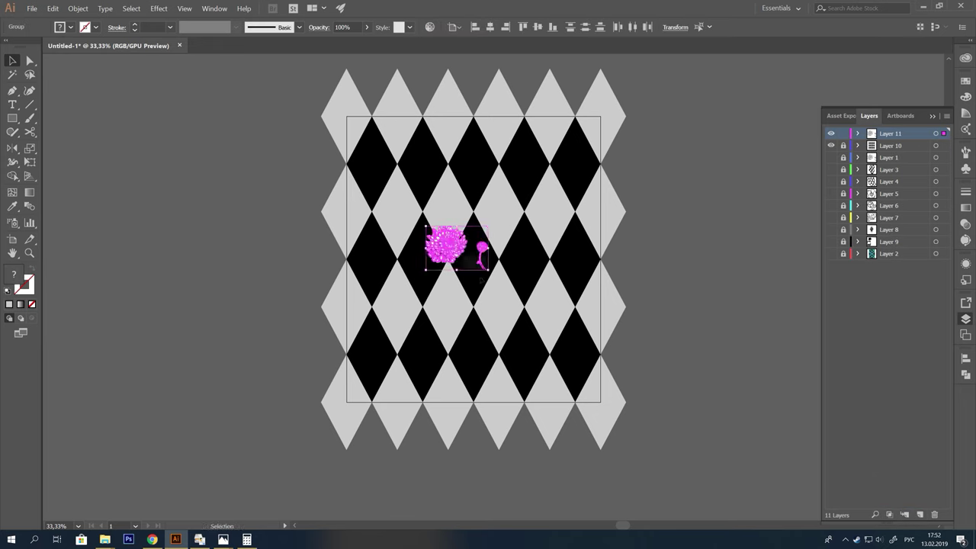
- Raise Layer 7 below Layer 11, hide the diamond and small-flower layers, and select Layer 9's sketch image
{"action": "left_click_drag", "start_coordinate": [889, 217], "coordinate": [910, 140]}
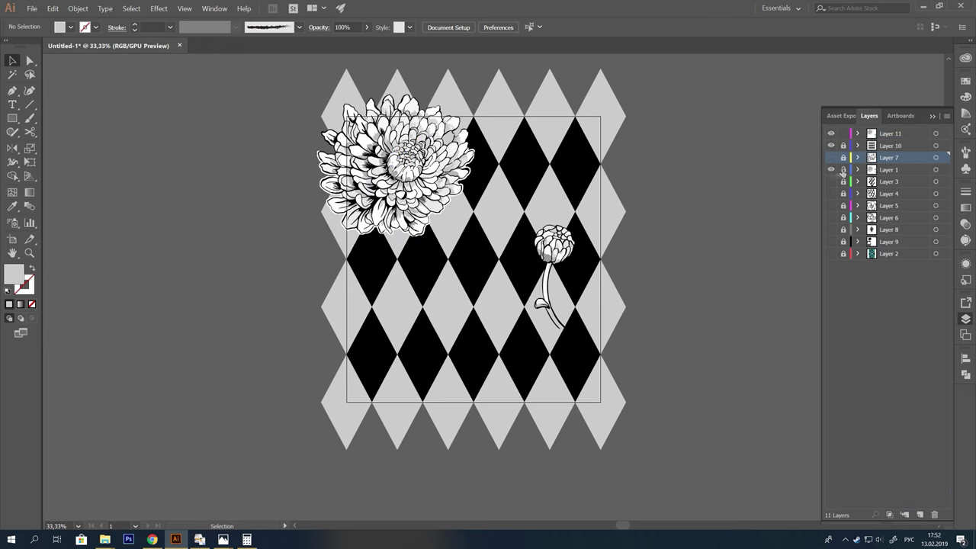
{"action": "left_click", "coordinate": [832, 157]}
{"action": "left_click", "coordinate": [831, 145]}
{"action": "left_click", "coordinate": [831, 242]}
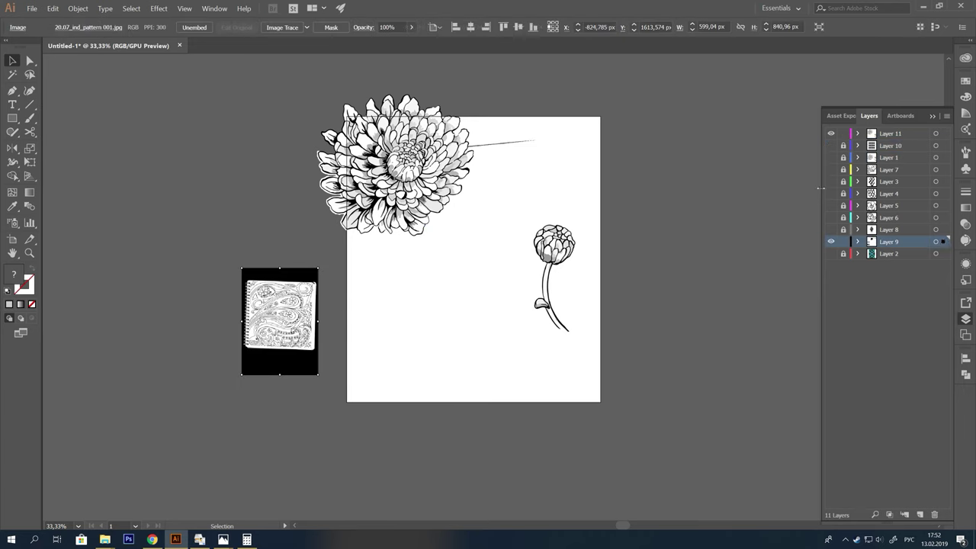
{"action": "left_click", "coordinate": [458, 269]}
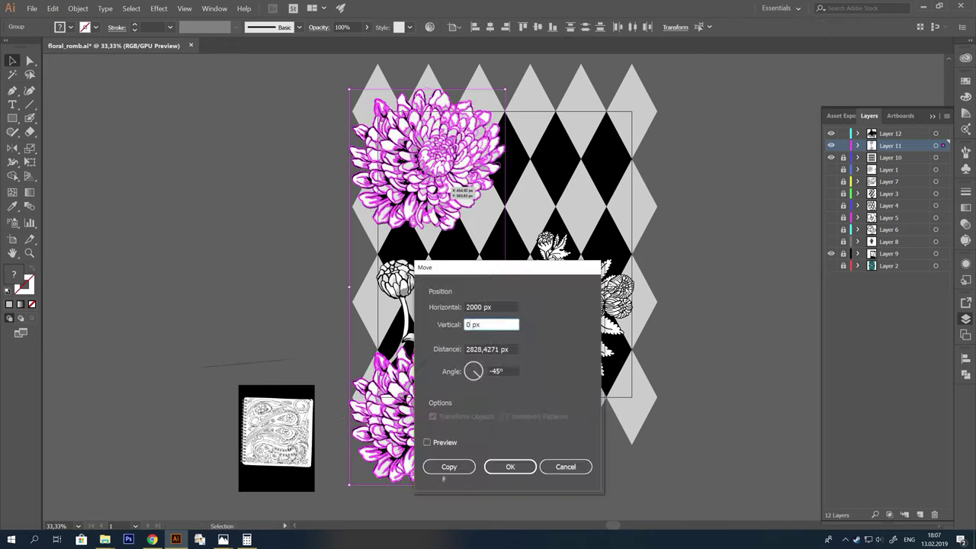
- Copy the flowers 2000 px to the right and move the bud to the tile's left edge
{"action": "left_click", "coordinate": [443, 474]}
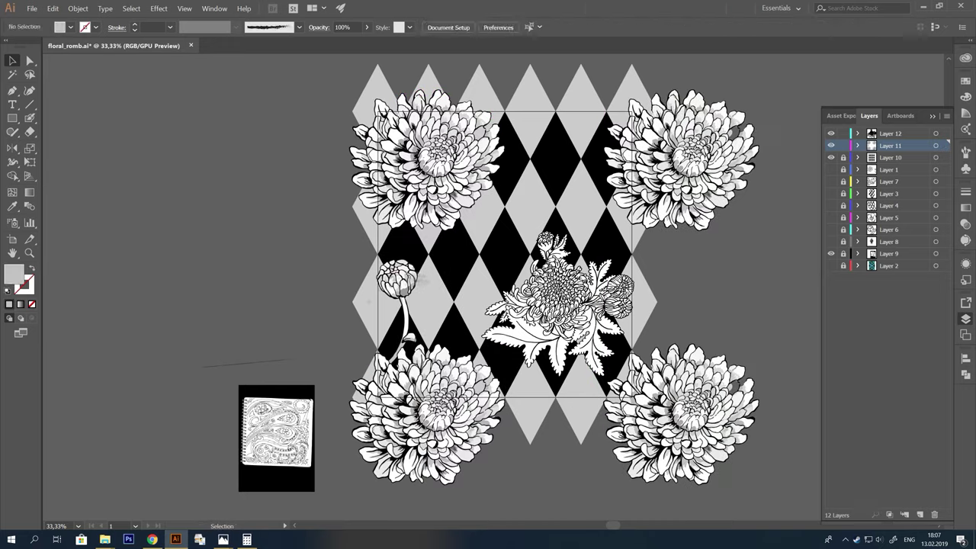
{"action": "left_click_drag", "start_coordinate": [404, 284], "coordinate": [360, 290]}
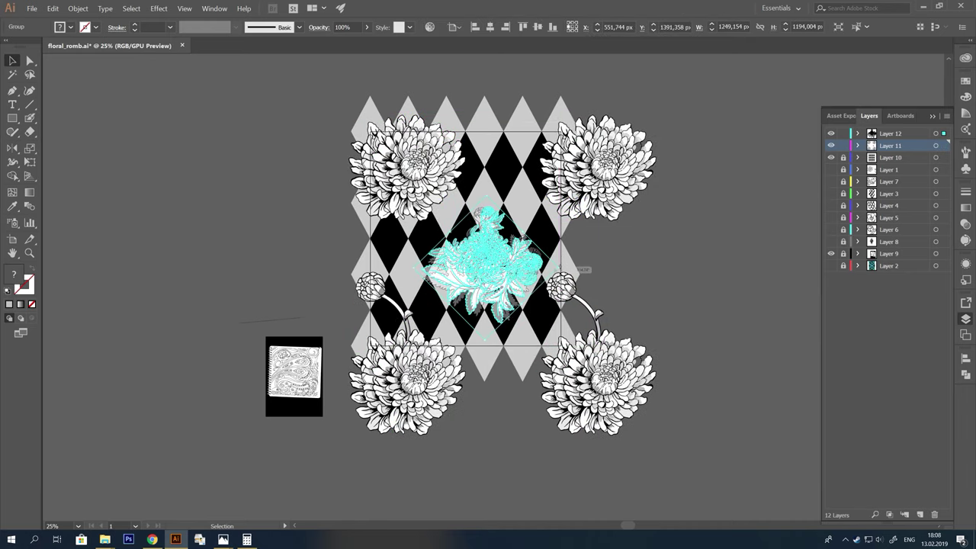
{"action": "left_click", "coordinate": [690, 261]}
- Fill the centre diamond group white, then select the diamond group under the upper-left flower
{"action": "left_click", "coordinate": [487, 205], "text": "shift"}
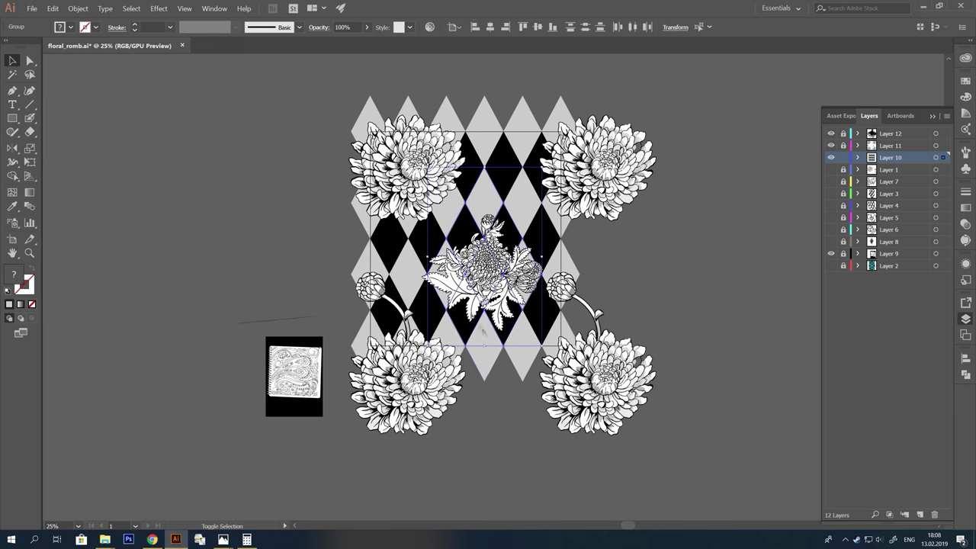
{"action": "left_click", "coordinate": [70, 27]}
{"action": "left_click", "coordinate": [15, 49]}
{"action": "left_click", "coordinate": [206, 204]}
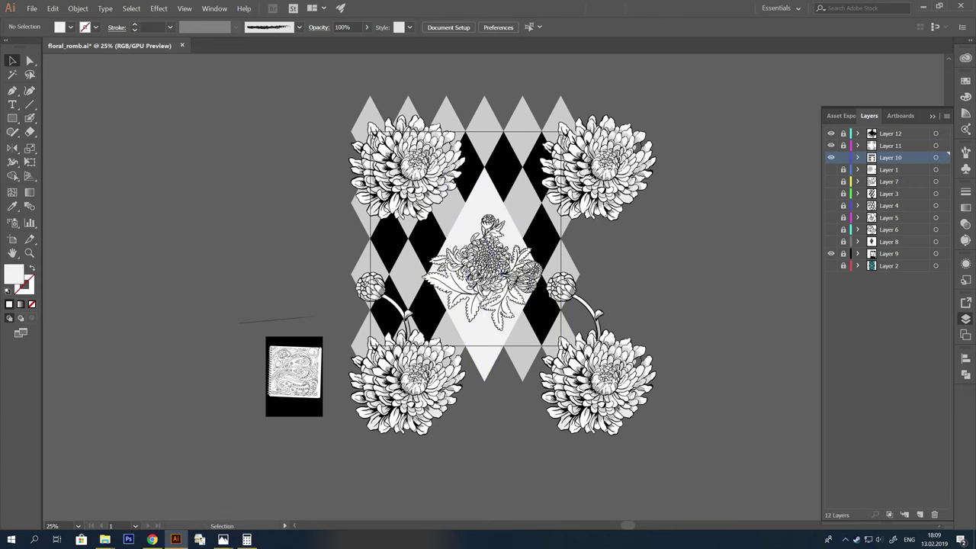
{"action": "left_click", "coordinate": [408, 221], "text": "shift"}
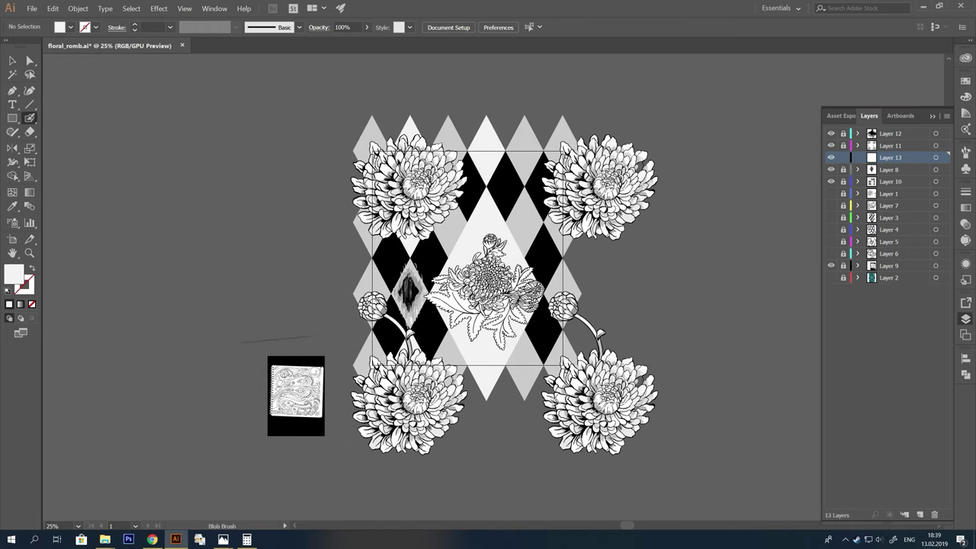
{"action": "key", "text": "Return"}
- Place two moved copies of the white wavy shape at mirrored edge positions
{"action": "left_click", "coordinate": [452, 464]}
{"action": "key", "text": "Return"}
{"action": "left_click", "coordinate": [452, 464]}
- Move the sketch image right of the artwork and draw a square over the paisley drawing
{"action": "left_click_drag", "start_coordinate": [296, 396], "coordinate": [697, 262]}
{"action": "scroll", "coordinate": [697, 262], "scroll_direction": "up", "scroll_amount": 5}
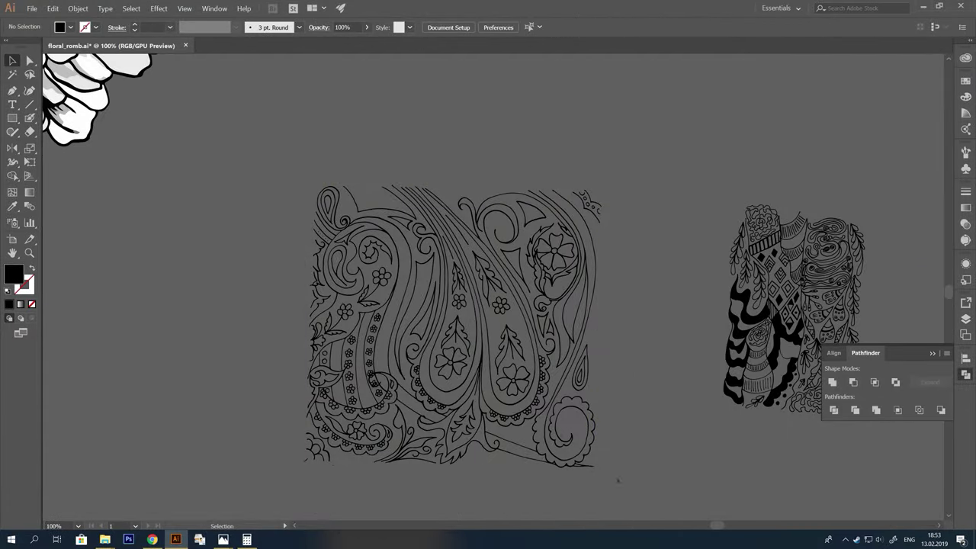
{"action": "key", "text": "m"}
{"action": "key", "text": "ctrl+minus"}
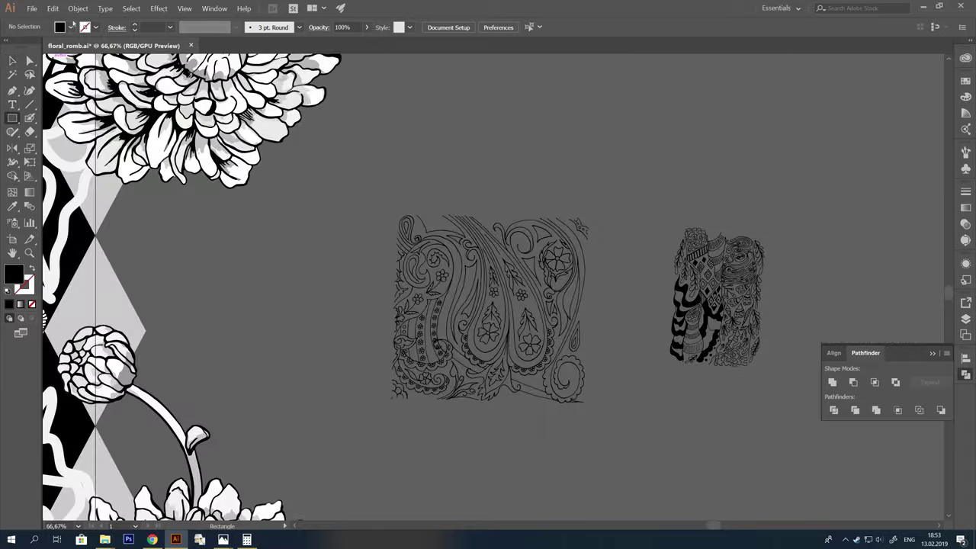
{"action": "left_click_drag", "start_coordinate": [397, 214], "coordinate": [585, 399]}
{"action": "key", "text": "v"}
- Select the paisley and square together, inspect the paisley's edges, and pick a leftover path
{"action": "key", "text": "ctrl+plus"}
{"action": "key", "text": "ctrl+plus"}
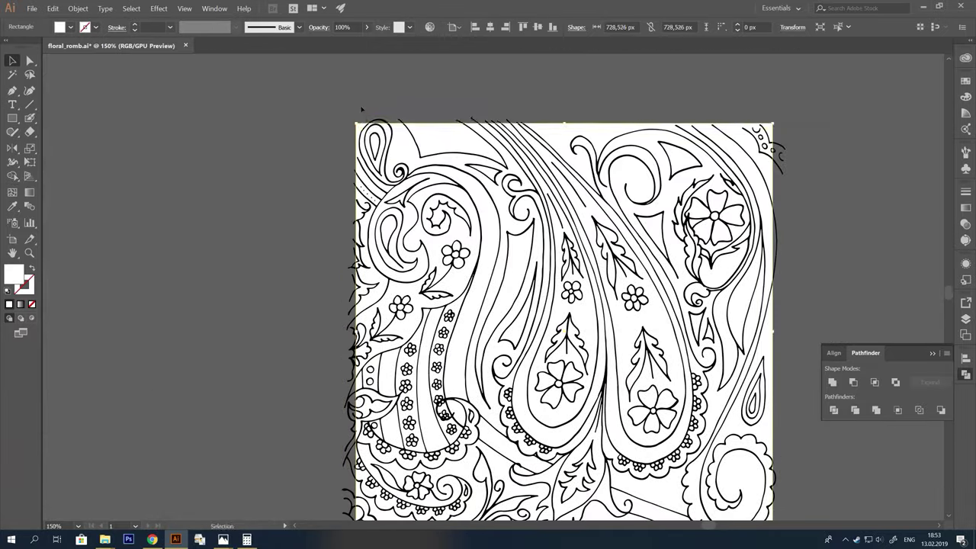
{"action": "key", "text": "ctrl+minus"}
{"action": "left_click_drag", "start_coordinate": [796, 157], "coordinate": [778, 159]}
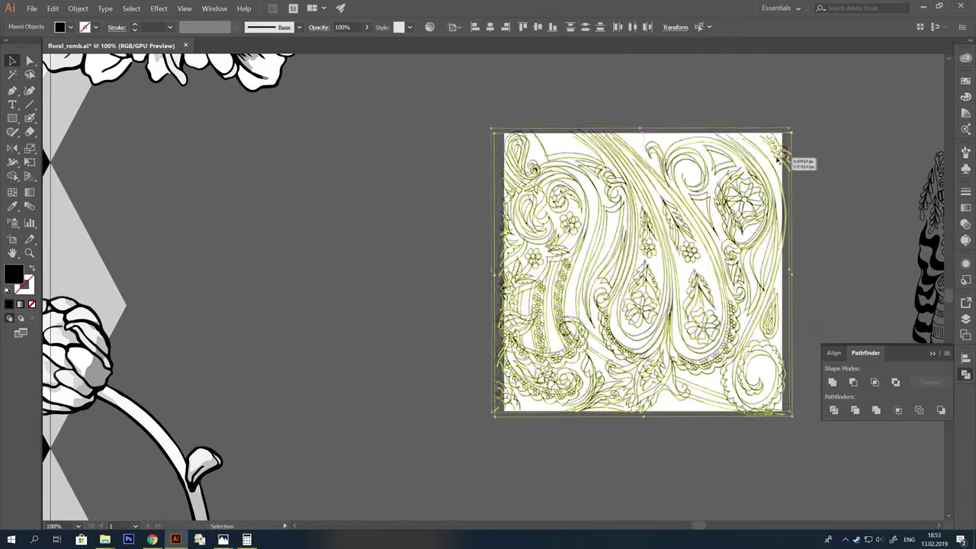
{"action": "key", "text": "ctrl+plus"}
{"action": "key", "text": "ctrl+plus"}
{"action": "key", "text": "ctrl+plus"}
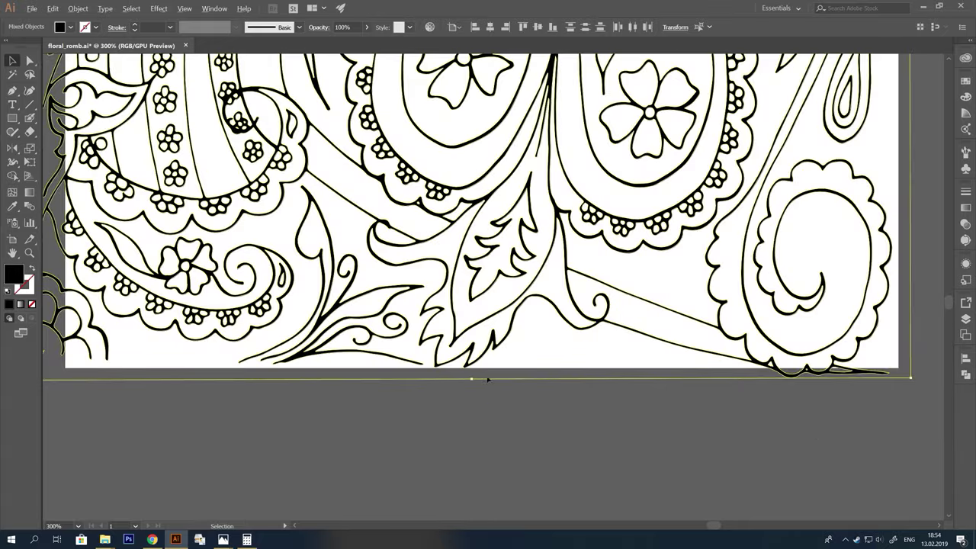
{"action": "key", "text": "ctrl+minus"}
{"action": "key", "text": "ctrl+1"}
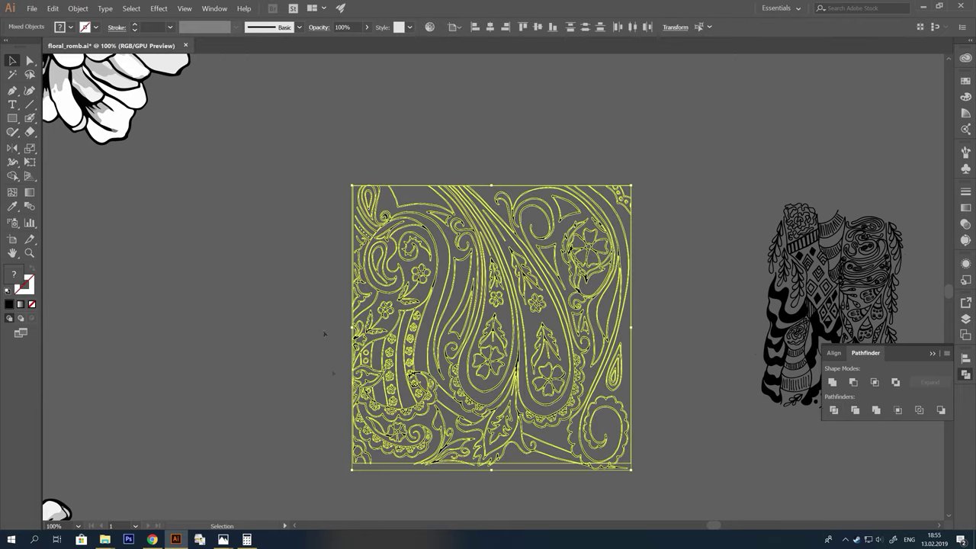
{"action": "left_click", "coordinate": [778, 398]}
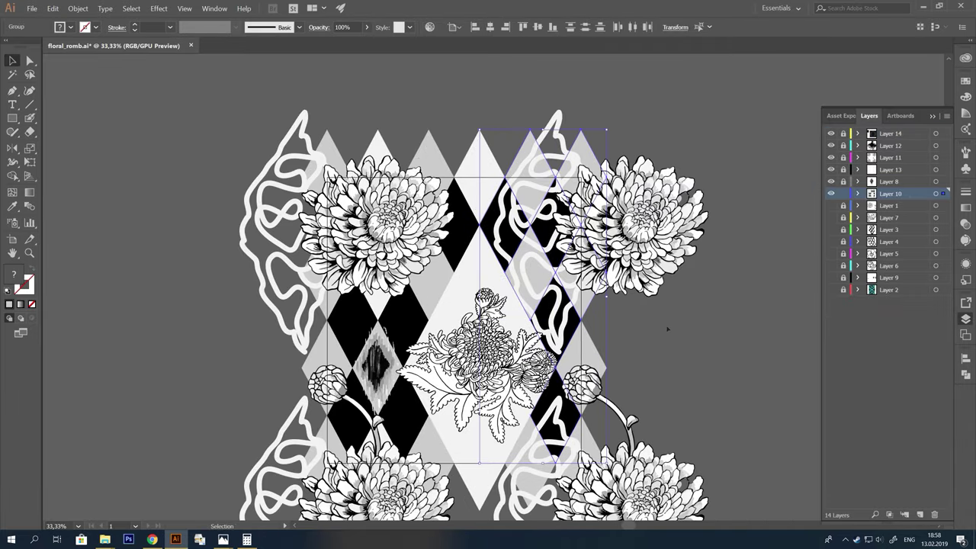
- Scroll down to view the right-hand strip of diamonds
{"action": "scroll", "coordinate": [667, 328], "scroll_direction": "down", "scroll_amount": 2}
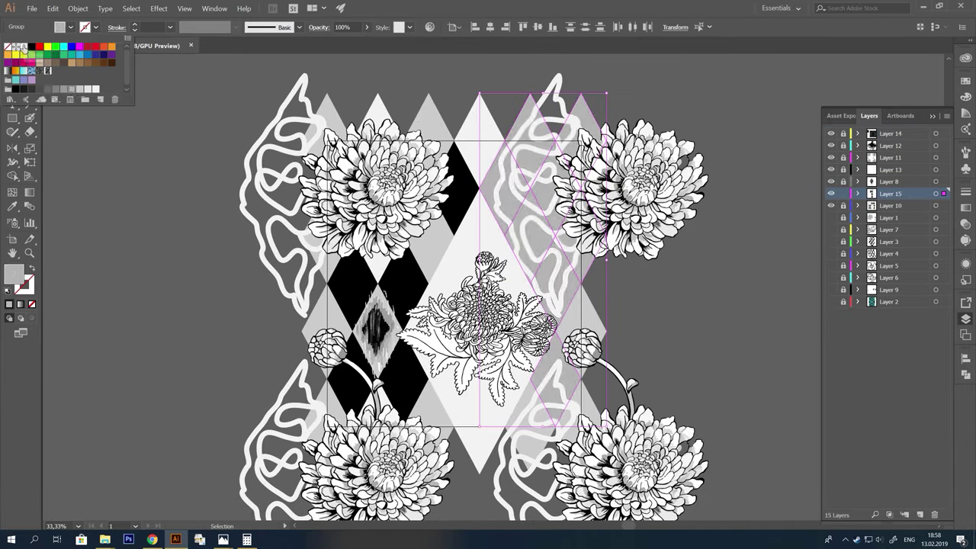
- Move only the pattern inside the diamonds, entering offsets of 0, 120 and -70 px
{"action": "right_click", "coordinate": [565, 378]}
{"action": "left_click", "coordinate": [687, 460]}
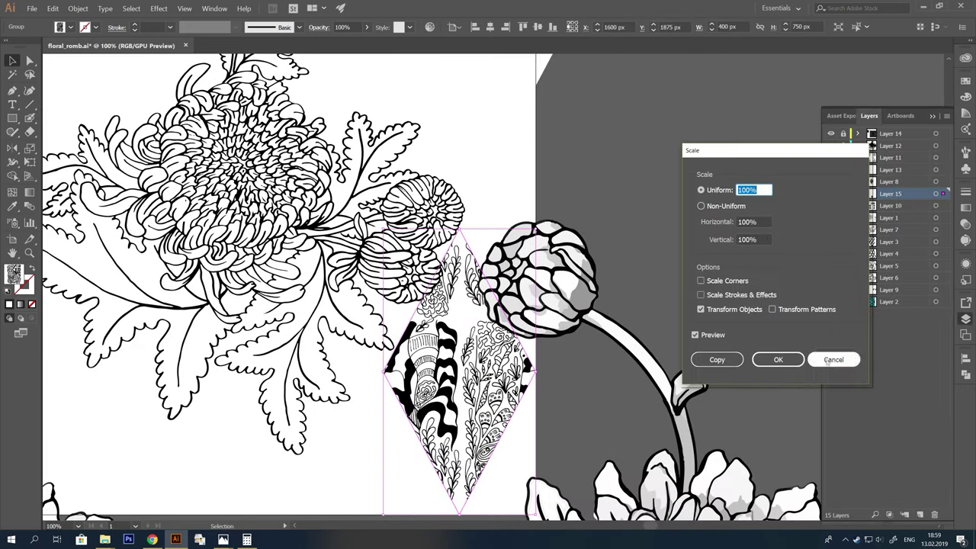
{"action": "left_click", "coordinate": [827, 360]}
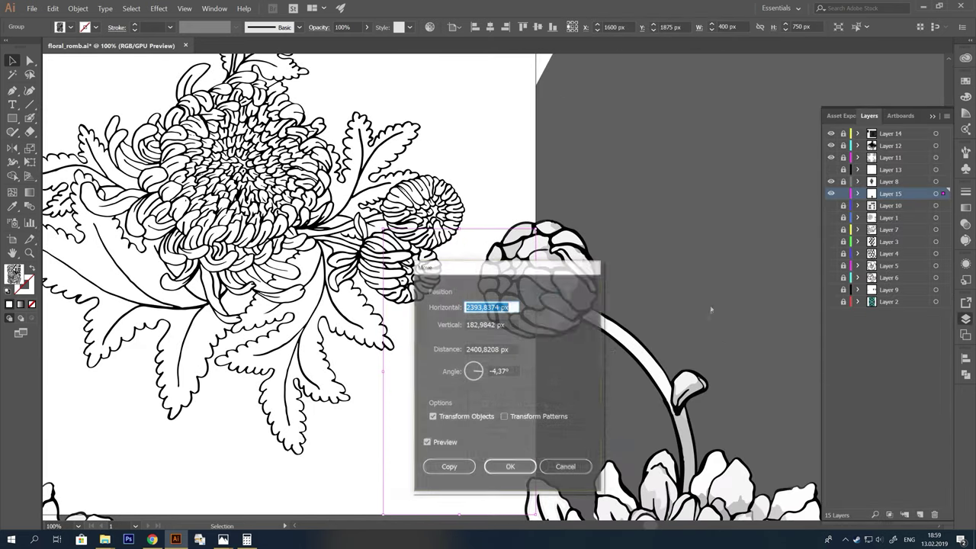
{"action": "key", "text": "Return"}
{"action": "type", "text": "0"}
{"action": "key", "text": "Tab"}
{"action": "type", "text": "0"}
{"action": "type", "text": "120"}
{"action": "key", "text": "Tab"}
{"action": "type", "text": "-70"}
- Set the horizontal pattern offset to 1460 px, apply it, and enlarge the pattern to 120%
{"action": "double_click", "coordinate": [700, 235]}
{"action": "type", "text": "1460"}
{"action": "key", "text": "Tab"}
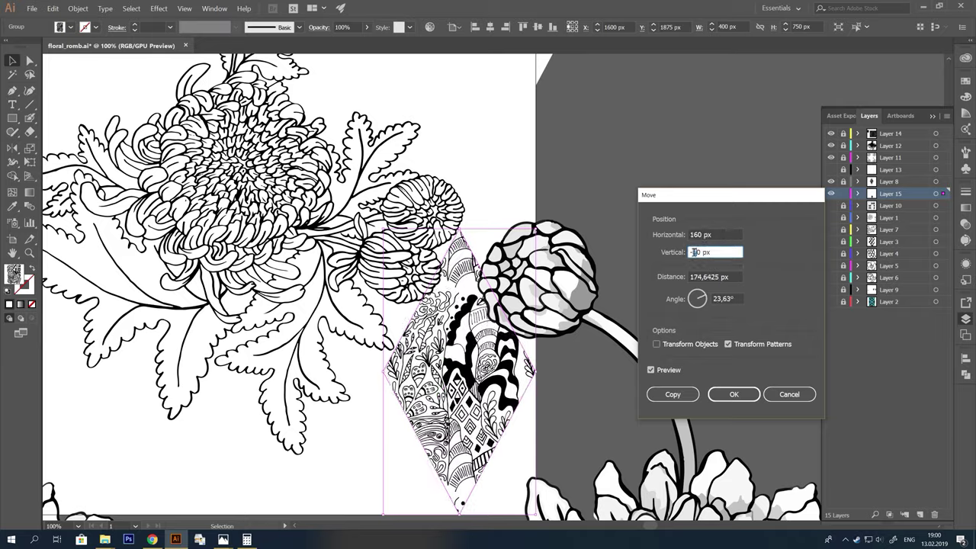
{"action": "key", "text": "Return"}
{"action": "key", "text": "ctrl+plus"}
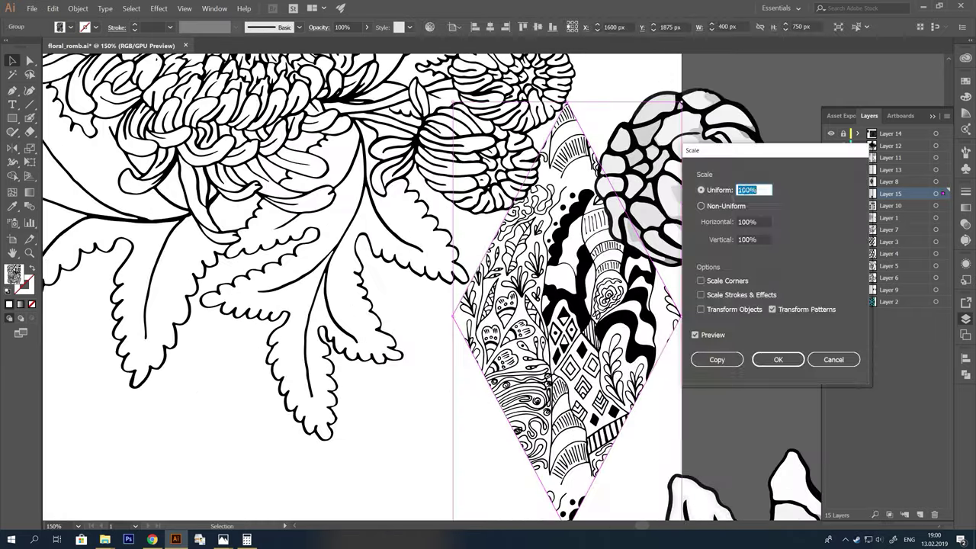
{"action": "left_click", "coordinate": [778, 360]}
{"action": "right_click", "coordinate": [616, 273]}
{"action": "left_click", "coordinate": [709, 373]}
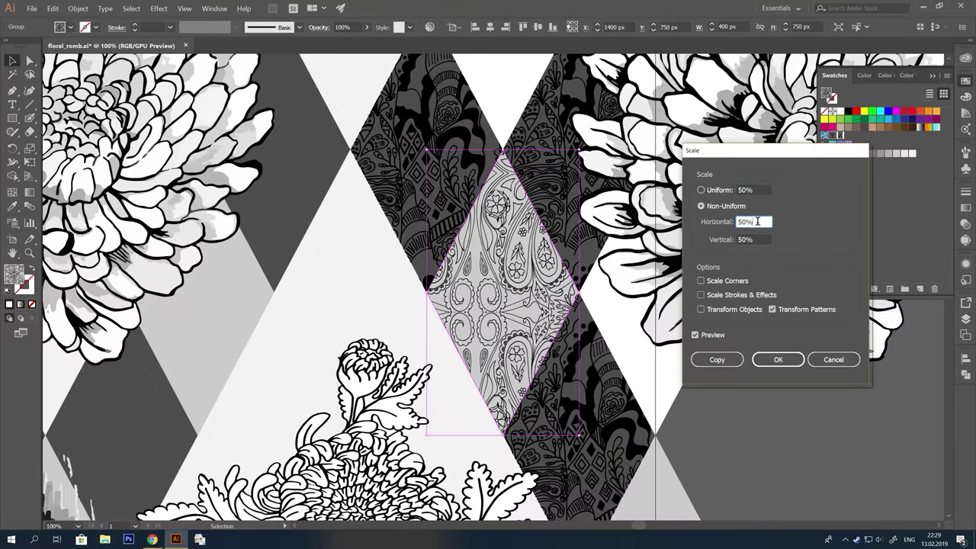
- Shift the diamond's pattern only by 70 px horizontally and -40 px vertically
{"action": "key", "text": "Return"}
{"action": "right_click", "coordinate": [541, 261]}
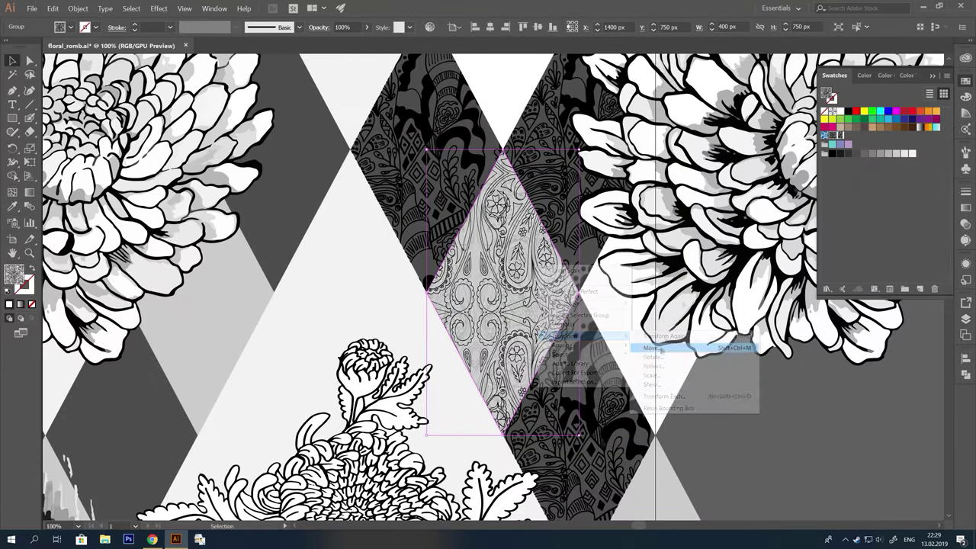
{"action": "left_click", "coordinate": [652, 344]}
{"action": "type", "text": "70"}
{"action": "key", "text": "Tab"}
{"action": "type", "text": "-40"}
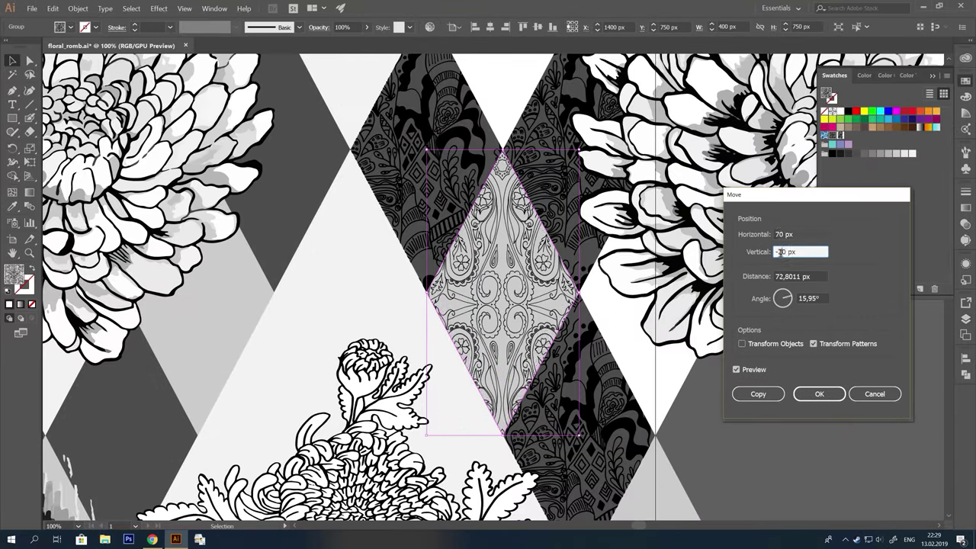
{"action": "left_click", "coordinate": [774, 390]}
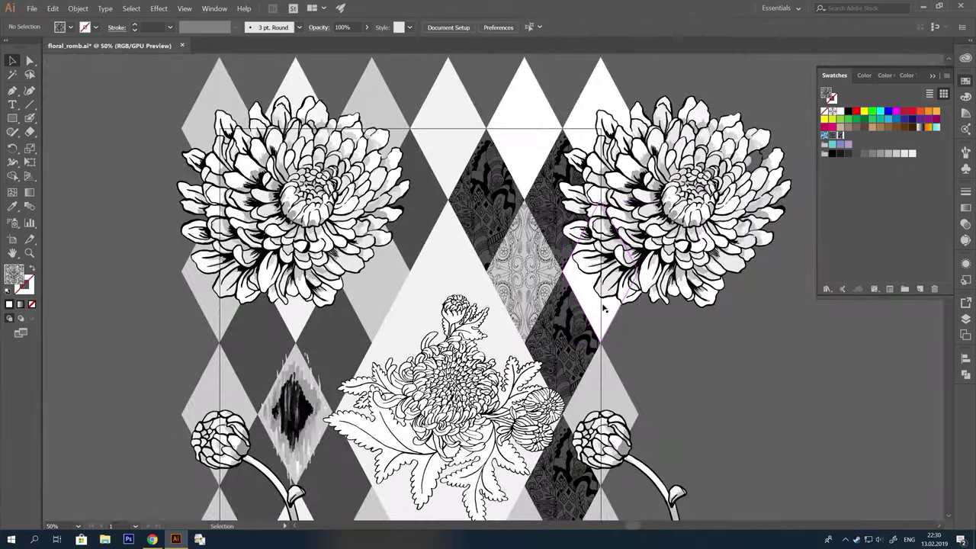
- Repeat the last transform with Ctrl+D and select the patterned centre diamond
{"action": "key", "text": "ctrl+d"}
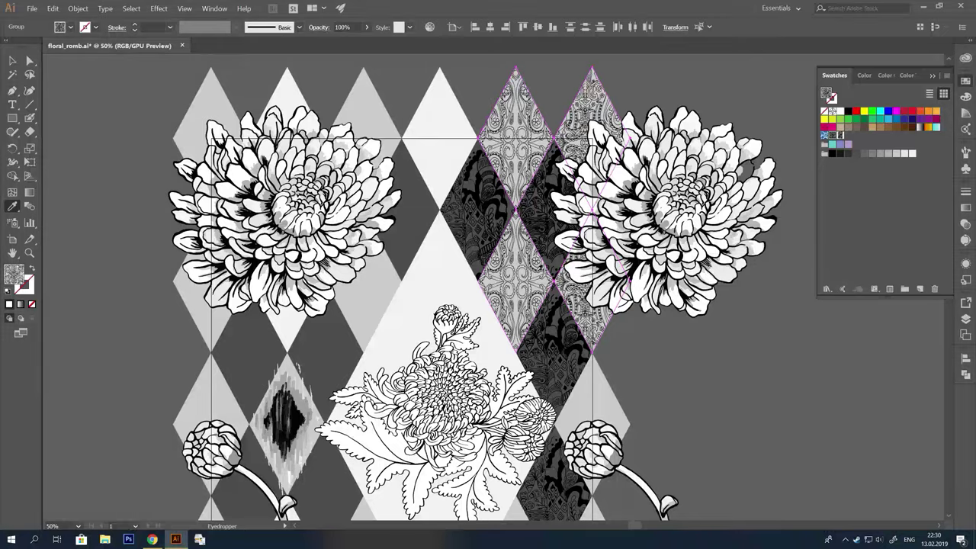
{"action": "key", "text": "ctrl+shift+a"}
{"action": "key", "text": "ctrl+1"}
{"action": "left_click", "coordinate": [432, 252]}
- Shift the centre diamond's pattern 365 px horizontally and -35 px vertically
{"action": "key", "text": "Return"}
{"action": "type", "text": "200"}
{"action": "key", "text": "Tab"}
{"action": "key", "text": "Tab"}
{"action": "key", "text": "shift+Tab"}
{"action": "type", "text": "360"}
{"action": "key", "text": "Tab"}
{"action": "key", "text": "Tab"}
{"action": "type", "text": "-35"}
{"action": "key", "text": "shift+Tab"}
{"action": "type", "text": "365"}
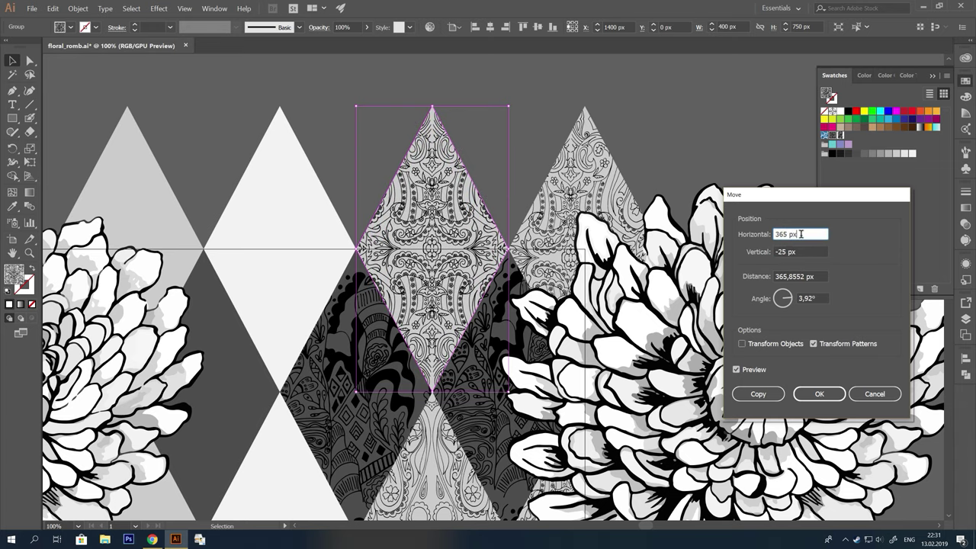
{"action": "key", "text": "Return"}
- Set the next diamond's pattern offsets to 35 px and 0 px, then select the patterned diamond group
{"action": "key", "text": "ctrl+0"}
{"action": "key", "text": "ctrl+plus"}
{"action": "key", "text": "ctrl+plus"}
{"action": "key", "text": "ctrl+plus"}
{"action": "key", "text": "Return"}
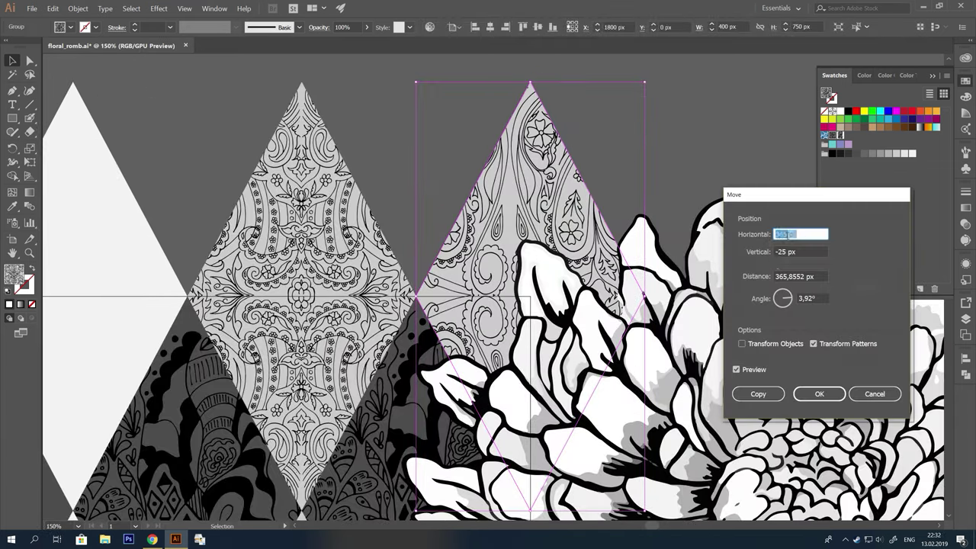
{"action": "type", "text": "35"}
{"action": "key", "text": "Tab"}
{"action": "type", "text": "0"}
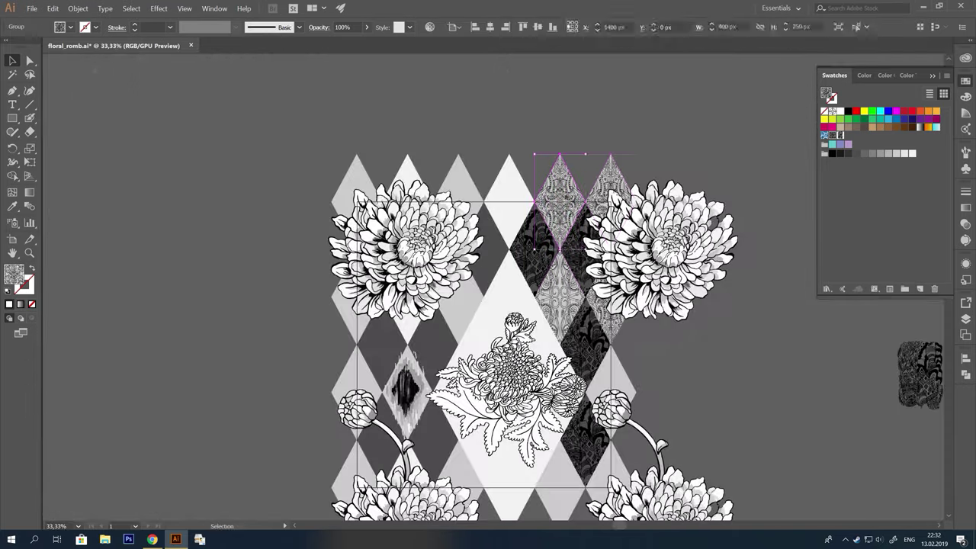
{"action": "key", "text": "F7"}
{"action": "left_click", "coordinate": [565, 196]}
- Place a copy of the first patterned diamond column 2000 px to the left
{"action": "key", "text": "ctrl+plus"}
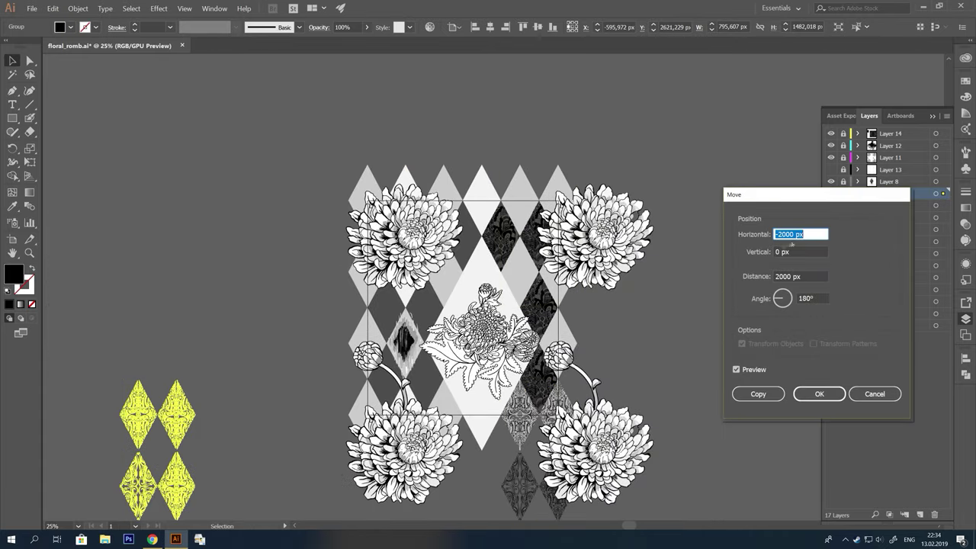
{"action": "left_click", "coordinate": [758, 394]}
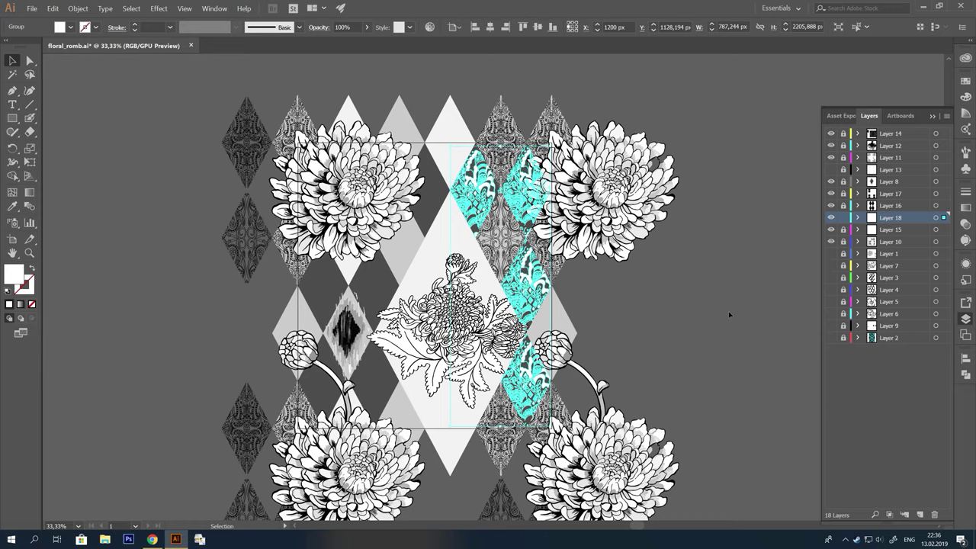
{"action": "key", "text": "ctrl+minus"}
- Move the other diamond column -2000 px horizontally and 0 px vertically
{"action": "key", "text": "Return"}
{"action": "type", "text": "-2000"}
{"action": "key", "text": "Tab"}
{"action": "type", "text": "0"}
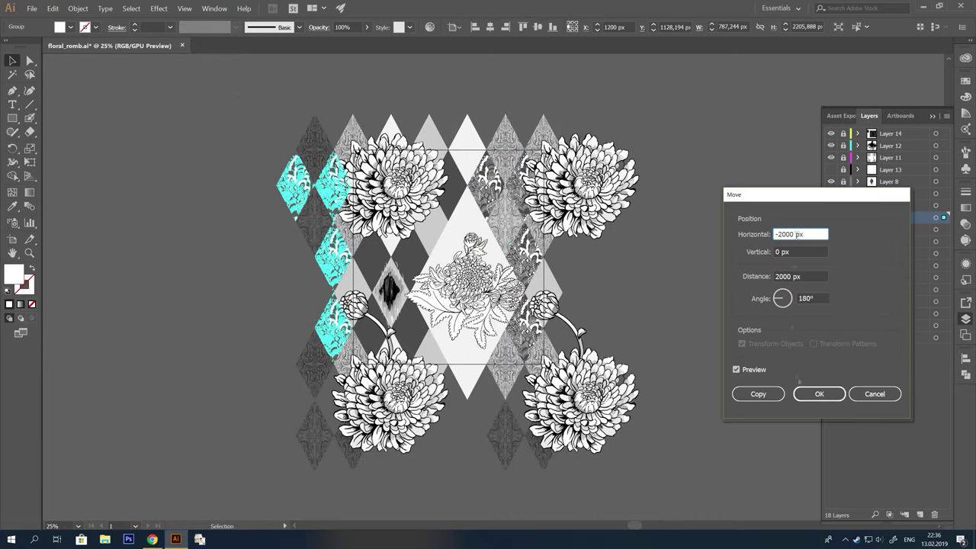
{"action": "key", "text": "Return"}
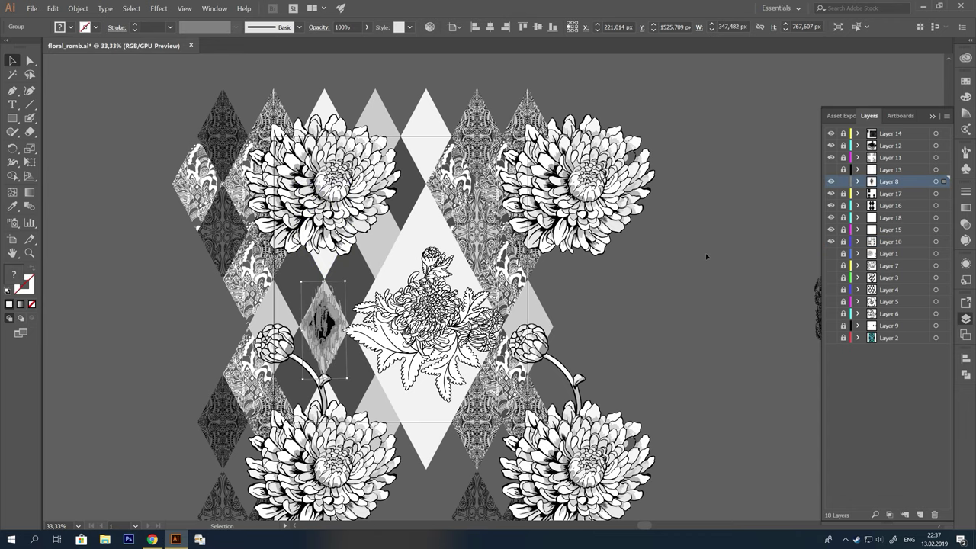
- Check the colour swatches, then hide the dark central diamond's layer in the Layers panel
{"action": "left_click", "coordinate": [965, 80]}
{"action": "left_click", "coordinate": [965, 319]}
{"action": "left_click", "coordinate": [831, 181]}
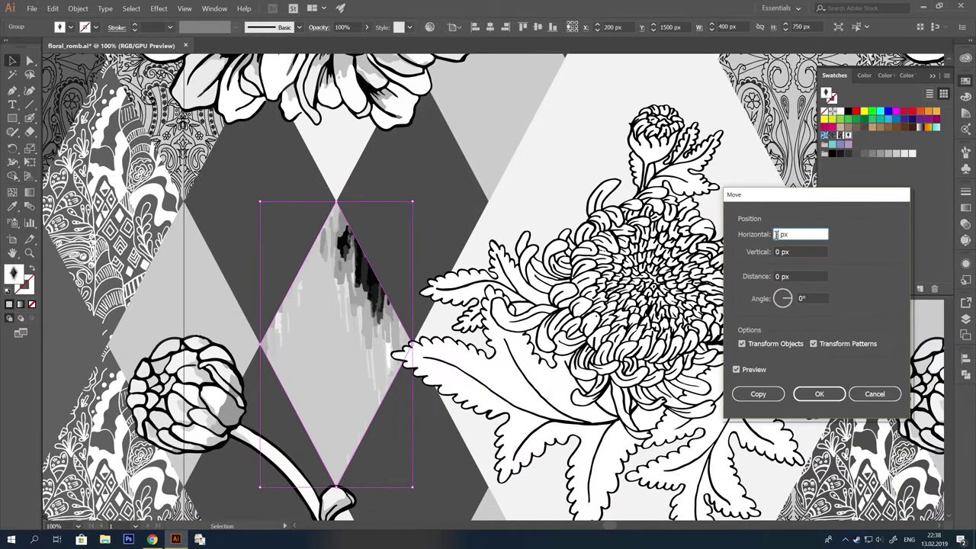
- Shift only the ink texture 250 px horizontally and 250 px vertically inside the diamond
{"action": "type", "text": "250"}
{"action": "left_click", "coordinate": [742, 344]}
{"action": "left_click", "coordinate": [776, 252]}
{"action": "type", "text": "250"}
{"action": "left_click", "coordinate": [801, 234]}
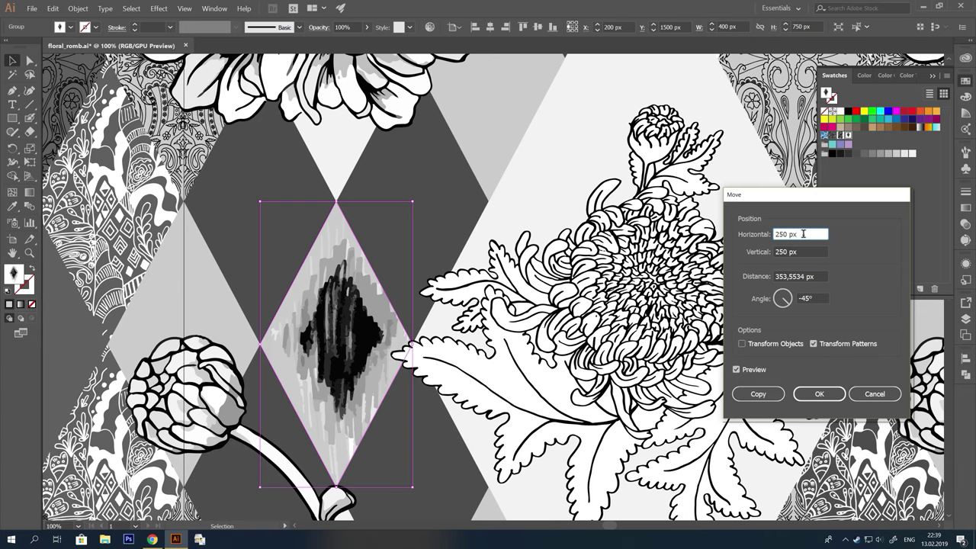
{"action": "key", "text": "Return"}
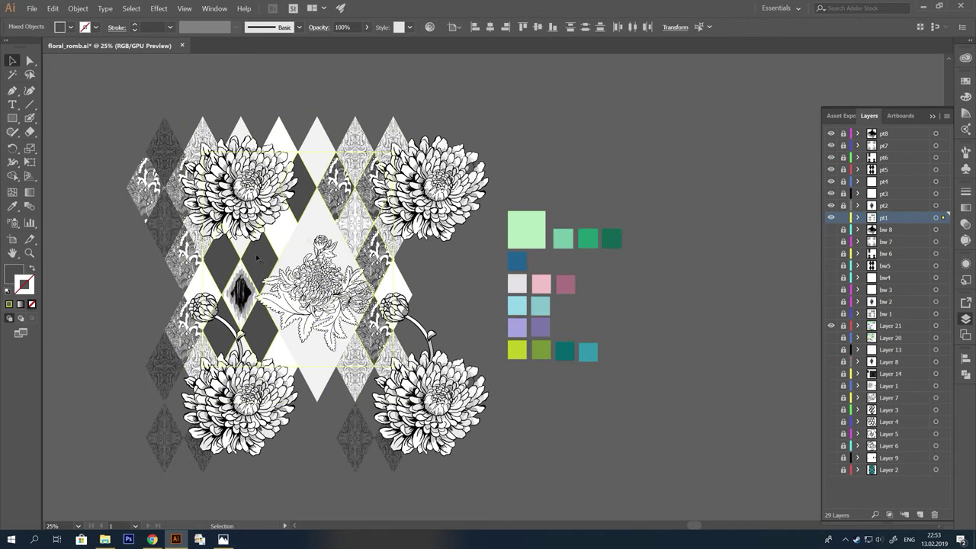
- Fill the selected plain and patterned diamonds light mint green, then target the pt4, pt3 and bw layers
{"action": "left_click", "coordinate": [527, 228]}
{"action": "left_click", "coordinate": [355, 229]}
{"action": "left_click", "coordinate": [944, 182]}
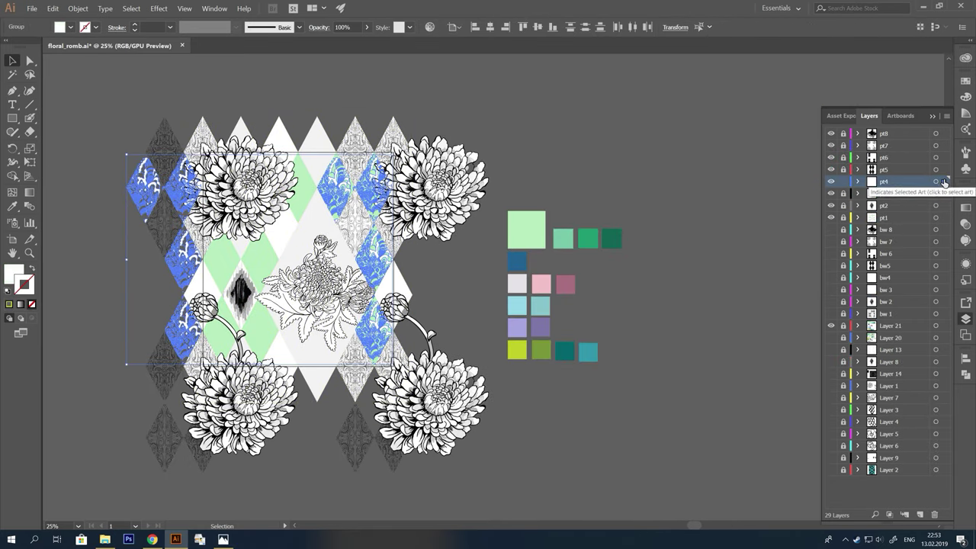
{"action": "left_click", "coordinate": [843, 193]}
{"action": "left_click", "coordinate": [844, 290]}
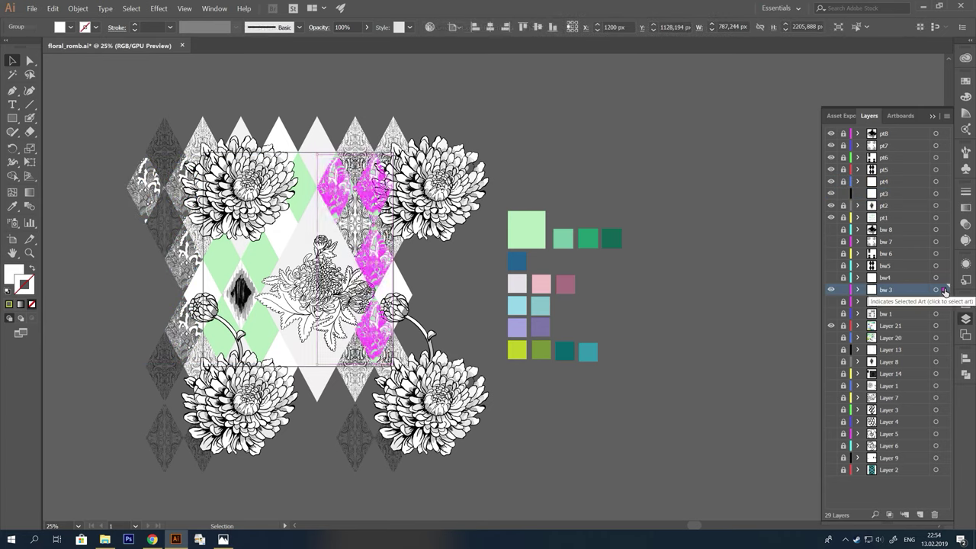
{"action": "left_click", "coordinate": [936, 278]}
{"action": "left_click", "coordinate": [833, 277]}
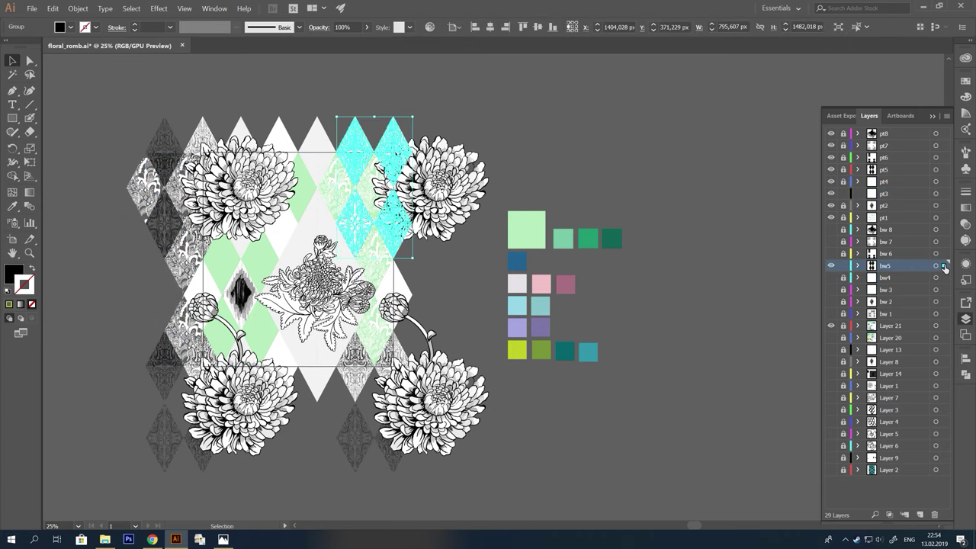
- Select the bw4, bw 3, pt3 and pt5 diamond artwork and recolour the pt5 diamonds light mint
{"action": "left_click", "coordinate": [830, 193]}
{"action": "left_click", "coordinate": [938, 277]}
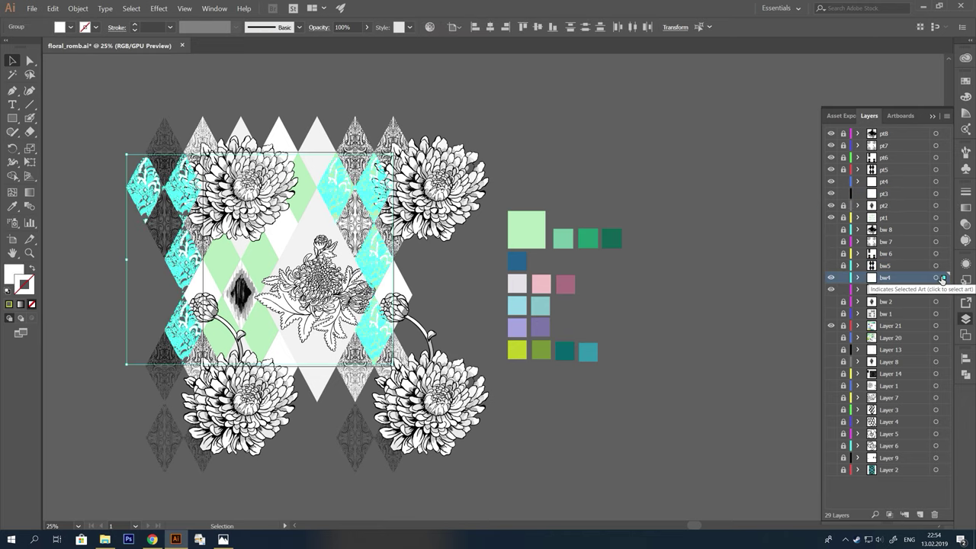
{"action": "left_click", "coordinate": [944, 290]}
{"action": "left_click", "coordinate": [944, 194]}
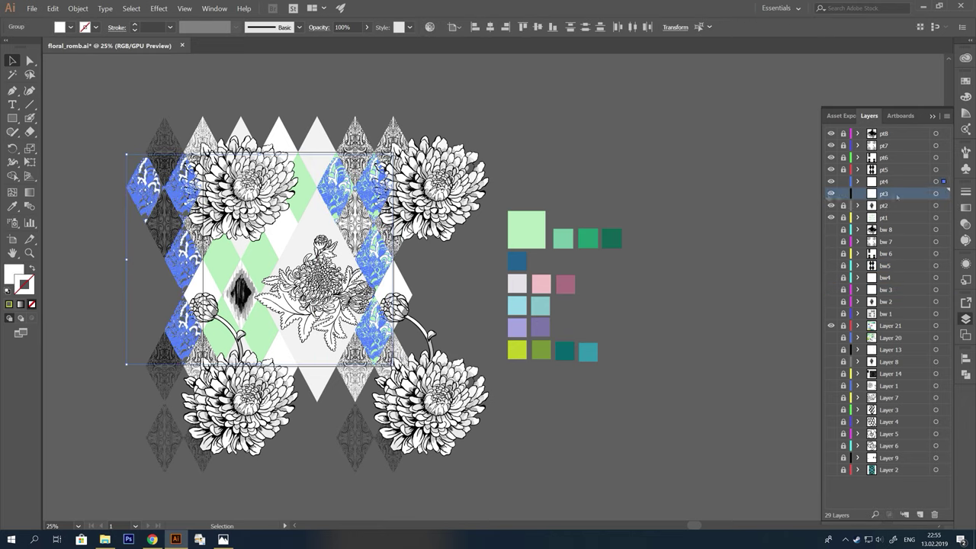
{"action": "left_click", "coordinate": [944, 170]}
{"action": "left_click", "coordinate": [539, 222]}
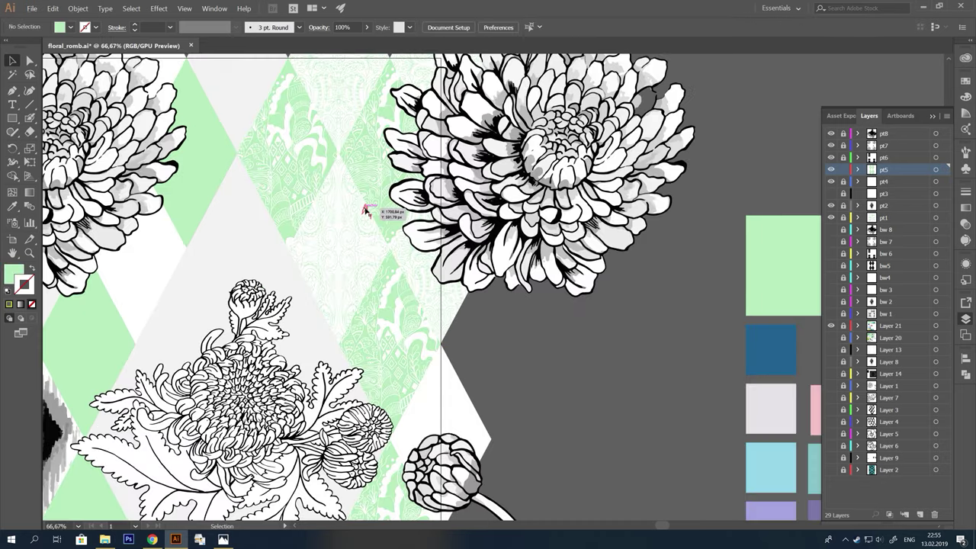
{"action": "key", "text": "v"}
- Fill the pt6 diamonds with the mint green swatch, leaving the pt8 flowers unselected
{"action": "left_click", "coordinate": [944, 158]}
{"action": "key", "text": "i"}
{"action": "left_click", "coordinate": [667, 213]}
{"action": "key", "text": "v"}
{"action": "left_click", "coordinate": [664, 157]}
{"action": "left_click", "coordinate": [936, 134]}
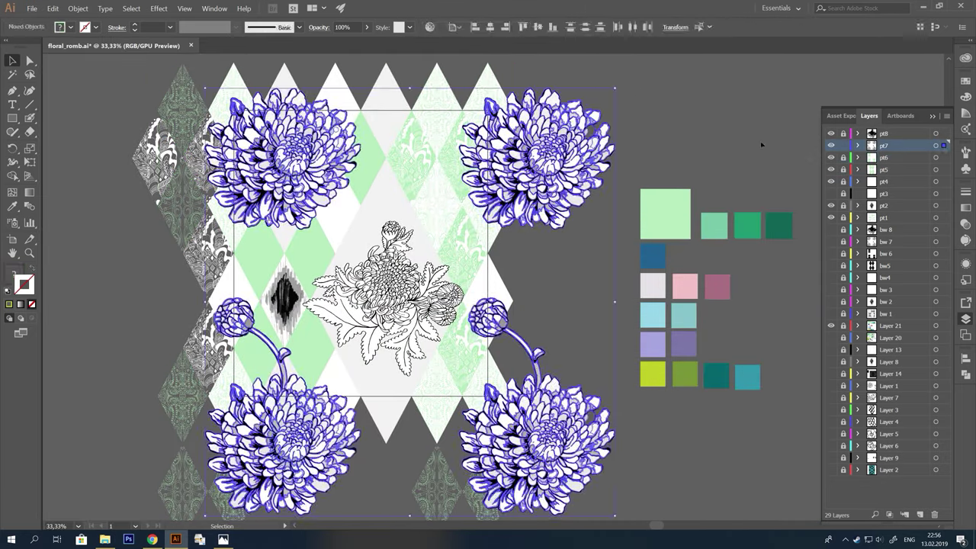
{"action": "key", "text": "ctrl+shift+a"}
- Fill the central diamonds and the selected flower with darker green
{"action": "scroll", "coordinate": [488, 290], "scroll_direction": "right", "scroll_amount": 2}
{"action": "key", "text": "i"}
{"action": "left_click", "coordinate": [712, 230]}
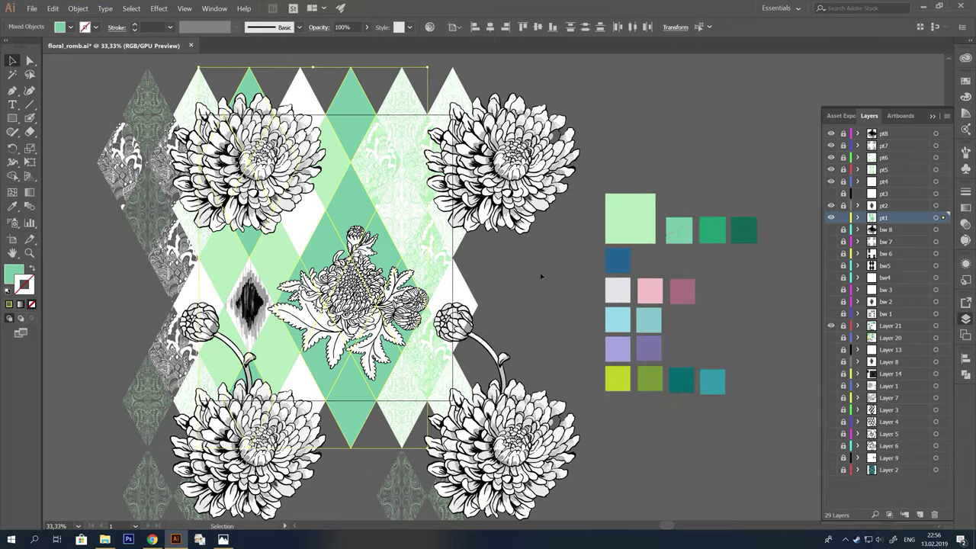
{"action": "scroll", "coordinate": [488, 290], "scroll_direction": "up", "scroll_amount": 5}
{"action": "scroll", "coordinate": [488, 290], "scroll_direction": "down", "scroll_amount": 5}
{"action": "key", "text": "i"}
{"action": "left_click", "coordinate": [500, 295]}
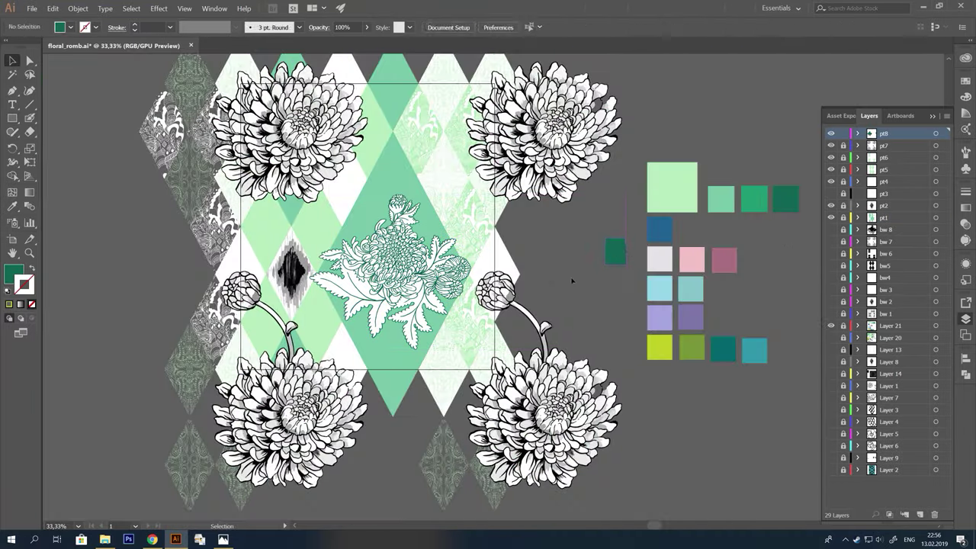
{"action": "scroll", "coordinate": [357, 275], "scroll_direction": "down", "scroll_amount": 1}
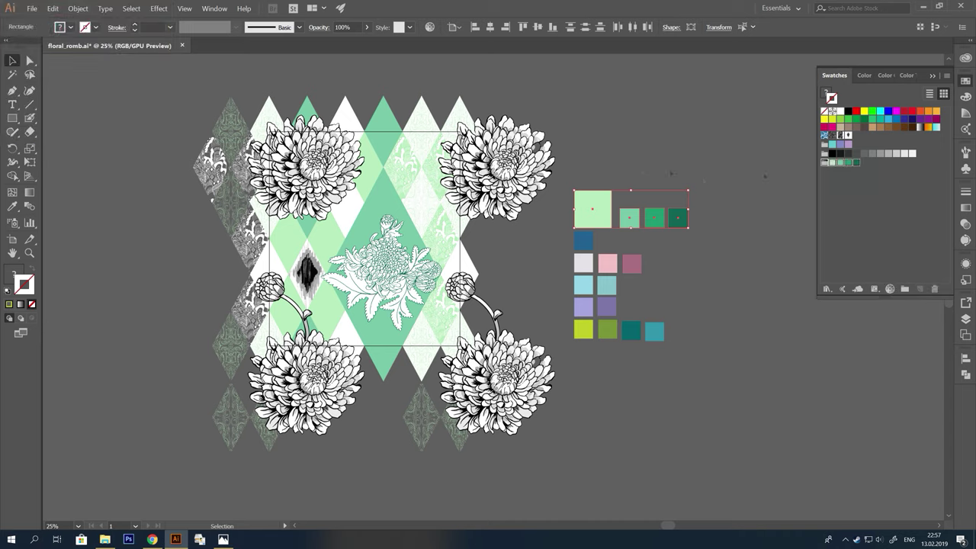
- Recolour the ink-blot ikat diamond green and tidy the stray black stroke pieces
{"action": "left_click", "coordinate": [308, 275]}
{"action": "scroll", "coordinate": [307, 274], "scroll_direction": "up", "scroll_amount": 2}
{"action": "left_click", "coordinate": [430, 27]}
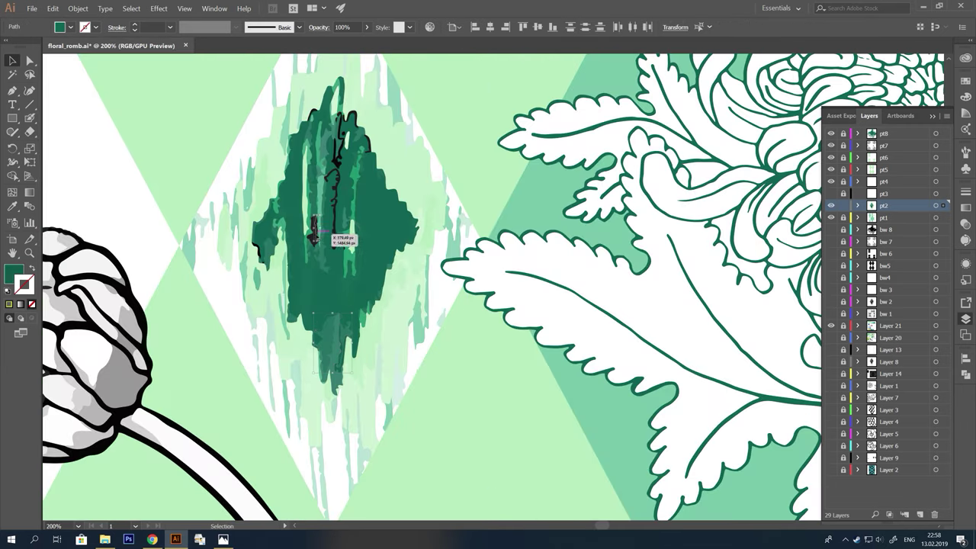
{"action": "left_click_drag", "start_coordinate": [313, 236], "coordinate": [363, 252]}
{"action": "scroll", "coordinate": [312, 236], "scroll_direction": "up", "scroll_amount": 4}
{"action": "scroll", "coordinate": [320, 229], "scroll_direction": "down", "scroll_amount": 4}
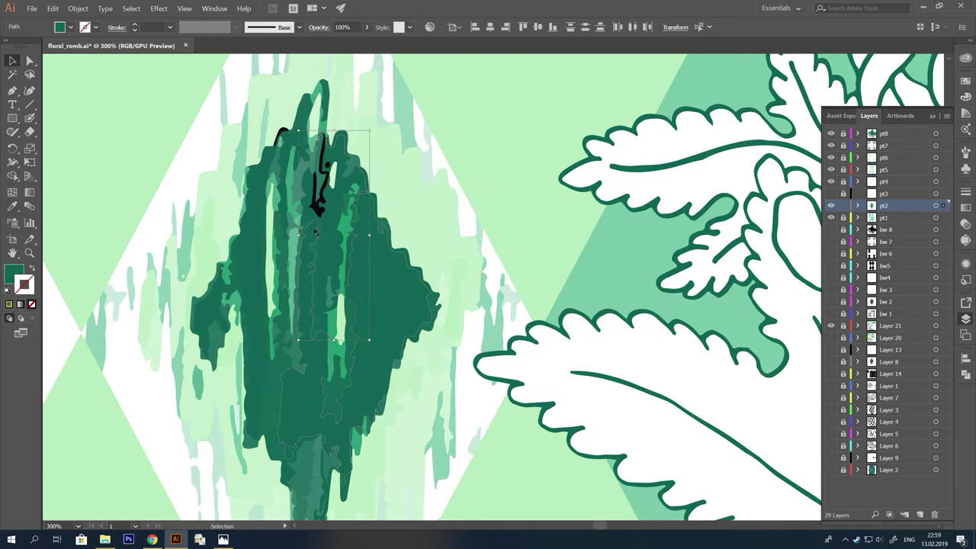
{"action": "left_click", "coordinate": [282, 139]}
{"action": "scroll", "coordinate": [283, 133], "scroll_direction": "up", "scroll_amount": 3}
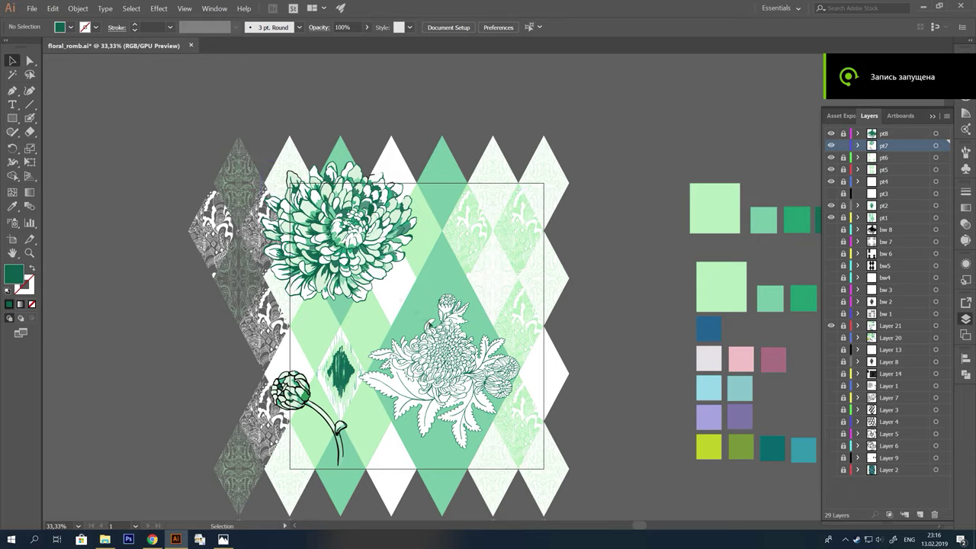
- Move-copy the chrysanthemum right, then both top flowers down, to fill all four tile corners
{"action": "left_click", "coordinate": [343, 450]}
{"action": "key", "text": "ctrl+minus"}
{"action": "key", "text": "Return"}
{"action": "left_click", "coordinate": [767, 394]}
{"action": "left_click", "coordinate": [374, 237], "text": "shift"}
{"action": "key", "text": "Return"}
{"action": "left_click", "coordinate": [752, 392]}
{"action": "left_click", "coordinate": [601, 316]}
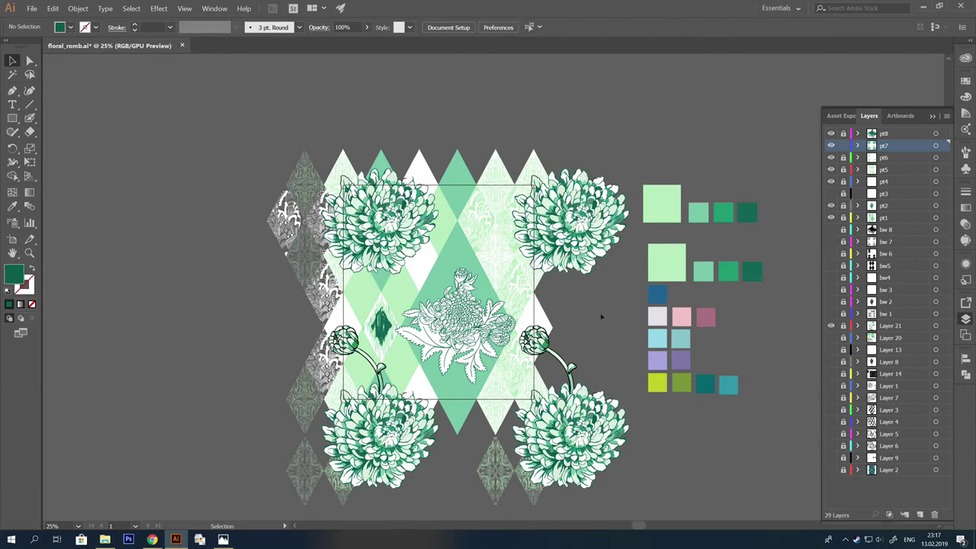
- Copy the whole tile and paste it in place on a new top layer
{"action": "scroll", "coordinate": [422, 294], "scroll_direction": "up", "scroll_amount": 5}
{"action": "scroll", "coordinate": [422, 294], "scroll_direction": "down", "scroll_amount": 4}
{"action": "left_click_drag", "start_coordinate": [660, 324], "coordinate": [703, 288]}
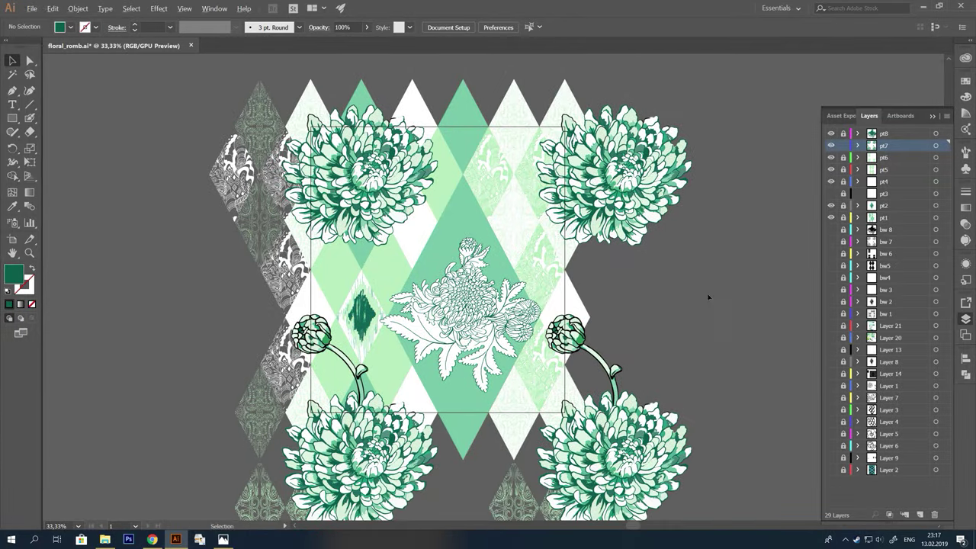
{"action": "key", "text": "ctrl+minus"}
{"action": "key", "text": "ctrl+a"}
{"action": "key", "text": "ctrl+l"}
{"action": "left_click", "coordinate": [735, 301]}
{"action": "key", "text": "ctrl+f"}
{"action": "left_click", "coordinate": [397, 440]}
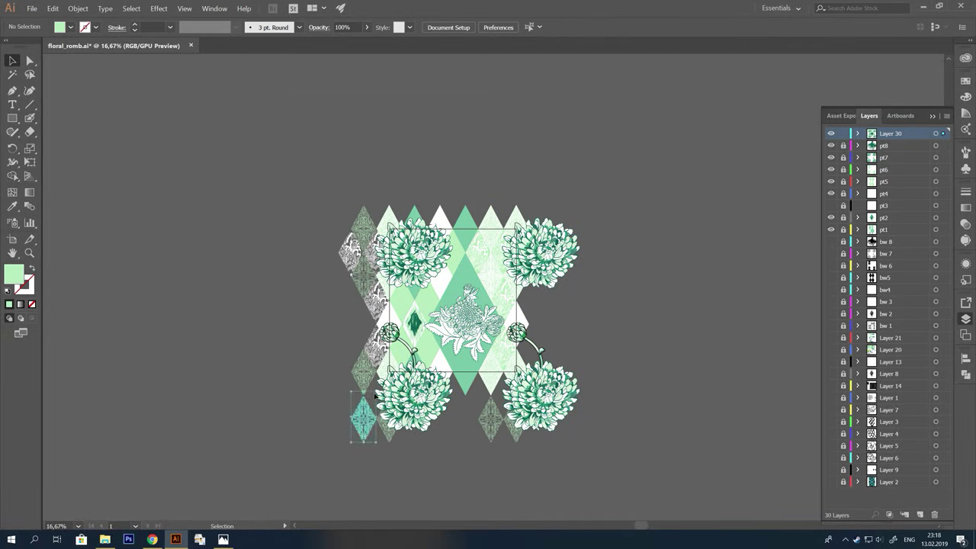
- Select the leftover diamonds at the far left of the pasted tile, then clear the selection
{"action": "left_click_drag", "start_coordinate": [583, 330], "coordinate": [523, 434]}
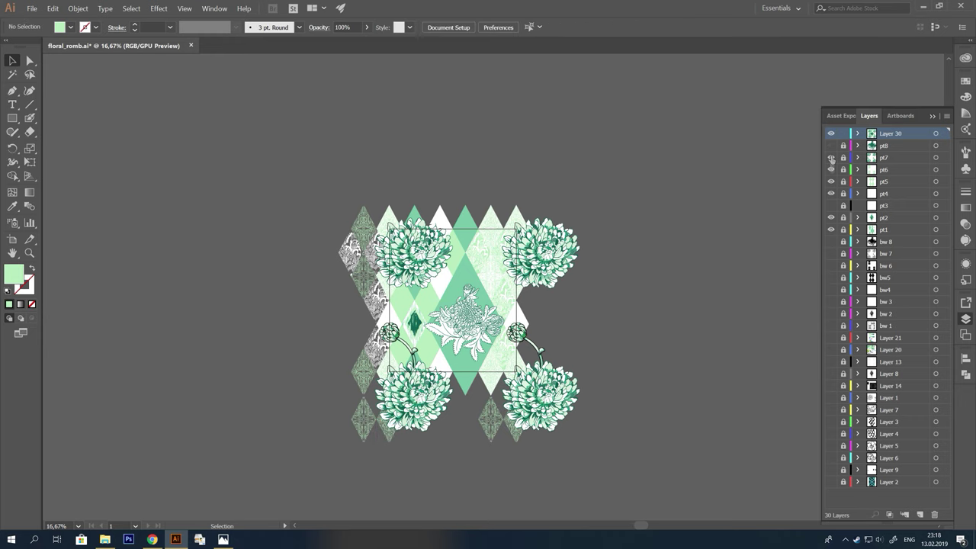
{"action": "left_click_drag", "start_coordinate": [323, 289], "coordinate": [359, 335]}
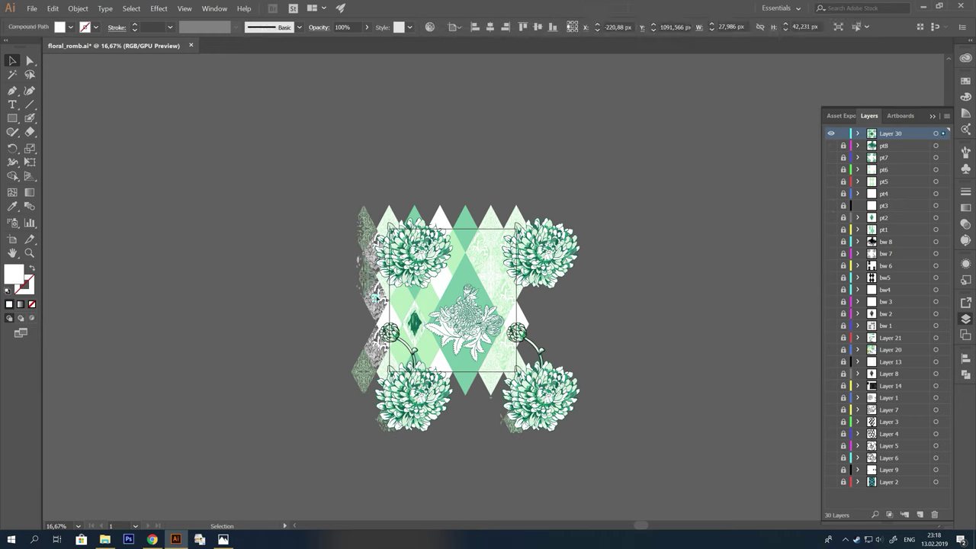
{"action": "scroll", "coordinate": [345, 254], "scroll_direction": "up", "scroll_amount": 3}
{"action": "left_click", "coordinate": [436, 441]}
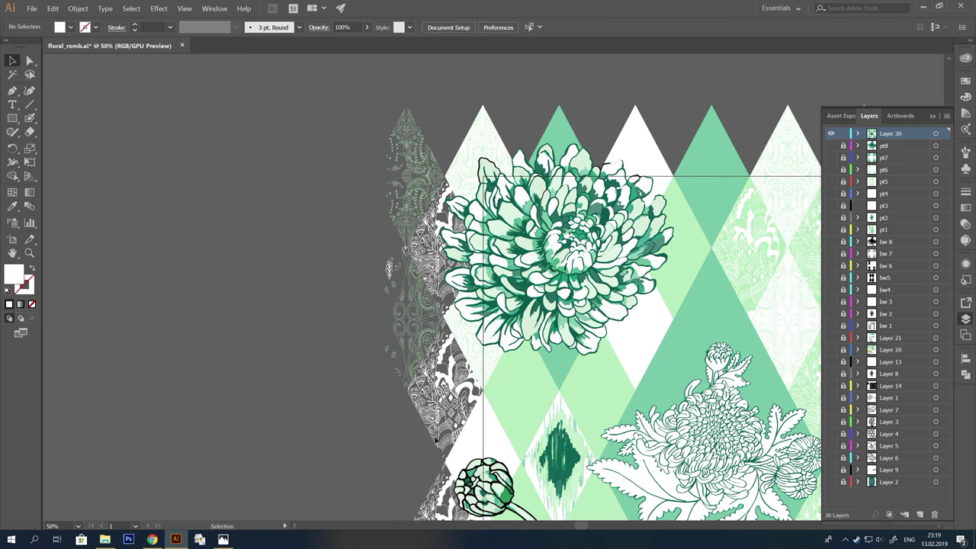
{"action": "scroll", "coordinate": [326, 370], "scroll_direction": "down", "scroll_amount": 1}
{"action": "scroll", "coordinate": [458, 343], "scroll_direction": "down", "scroll_amount": 1}
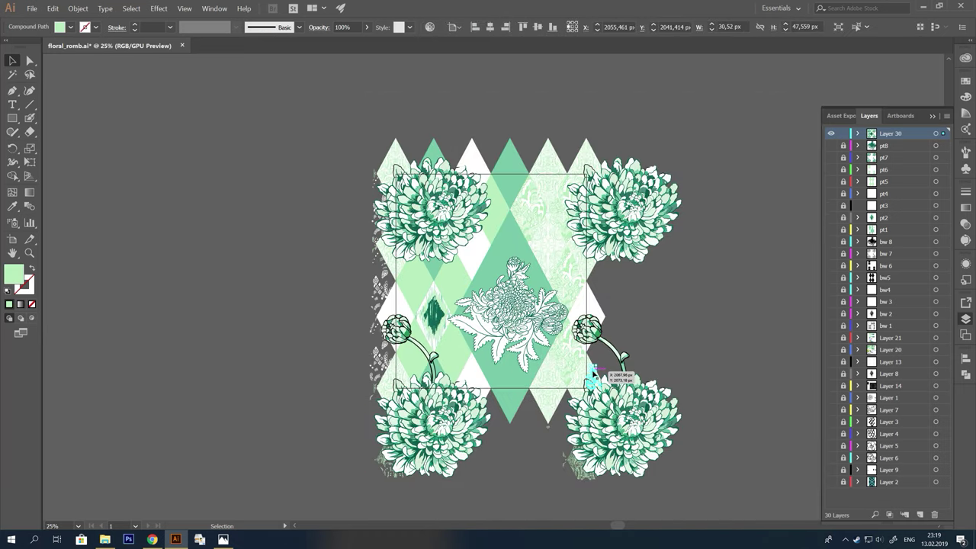
- Add a 2000 × 2250 px rectangle behind the artwork and start dragging a large rectangle
{"action": "left_click", "coordinate": [395, 173]}
{"action": "key", "text": "Return"}
{"action": "right_click", "coordinate": [510, 213]}
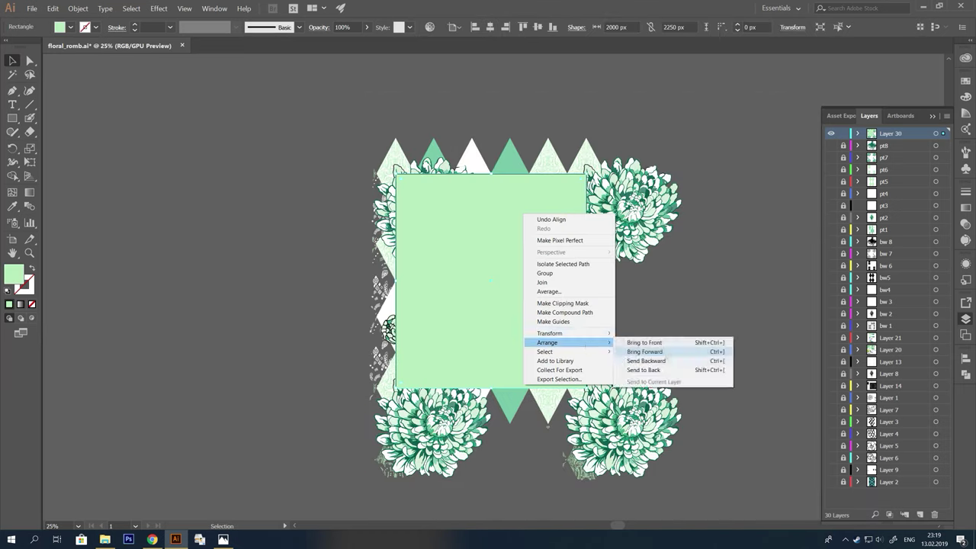
{"action": "left_click", "coordinate": [643, 373]}
{"action": "key", "text": "ctrl+a"}
{"action": "left_click_drag", "start_coordinate": [305, 135], "coordinate": [575, 282]}
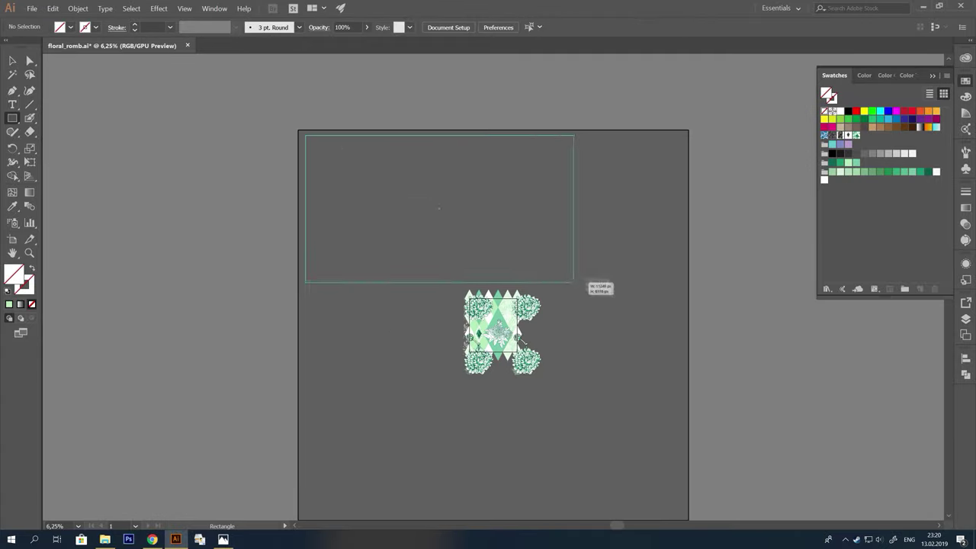